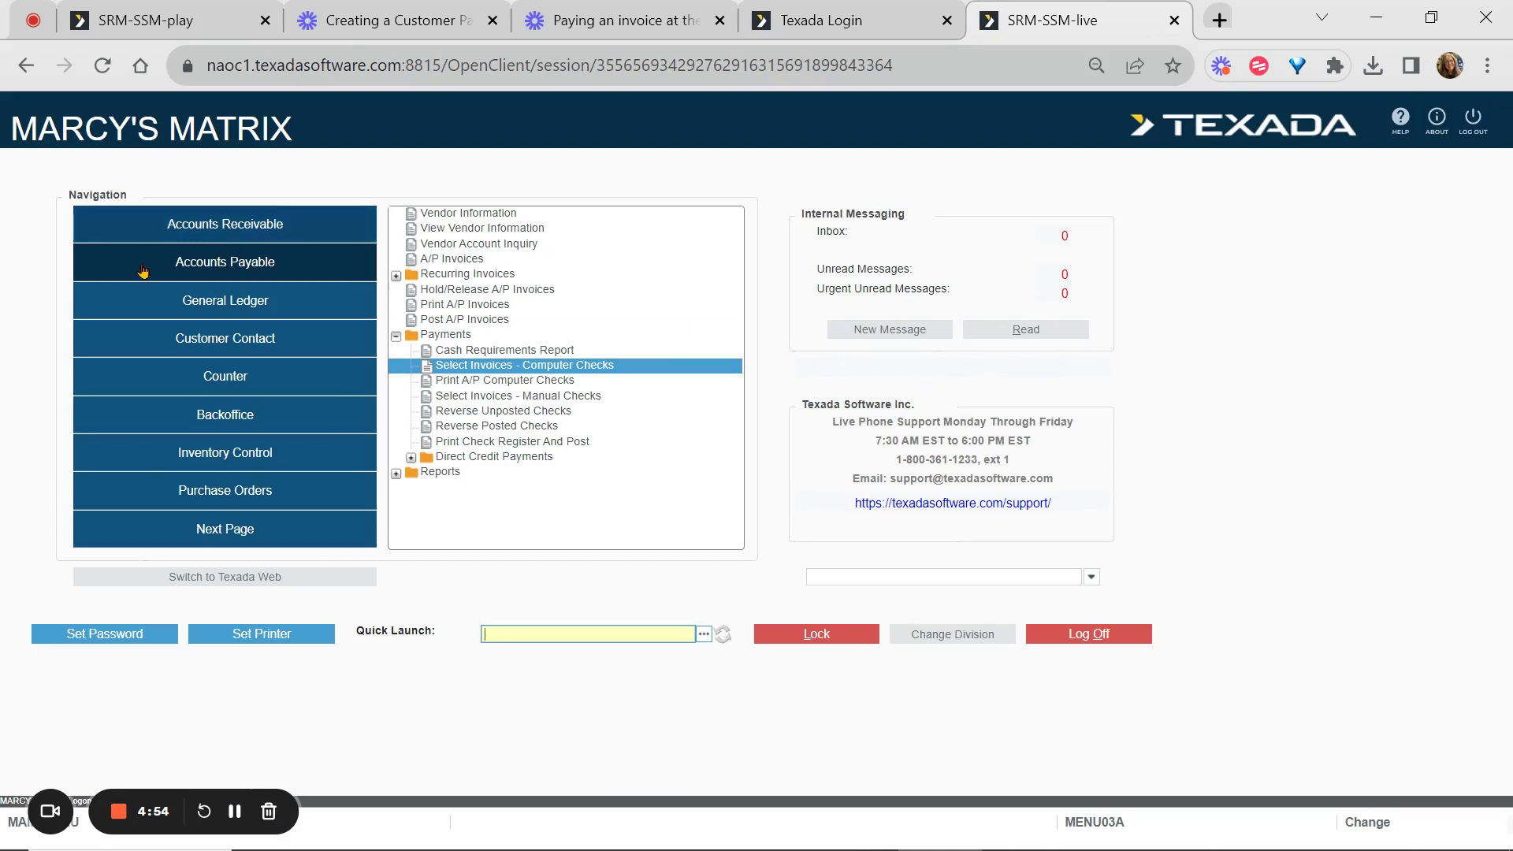
Go to Accounts Payable and expand its Payments task group
{"action": "left_click", "coordinate": [236, 264]}
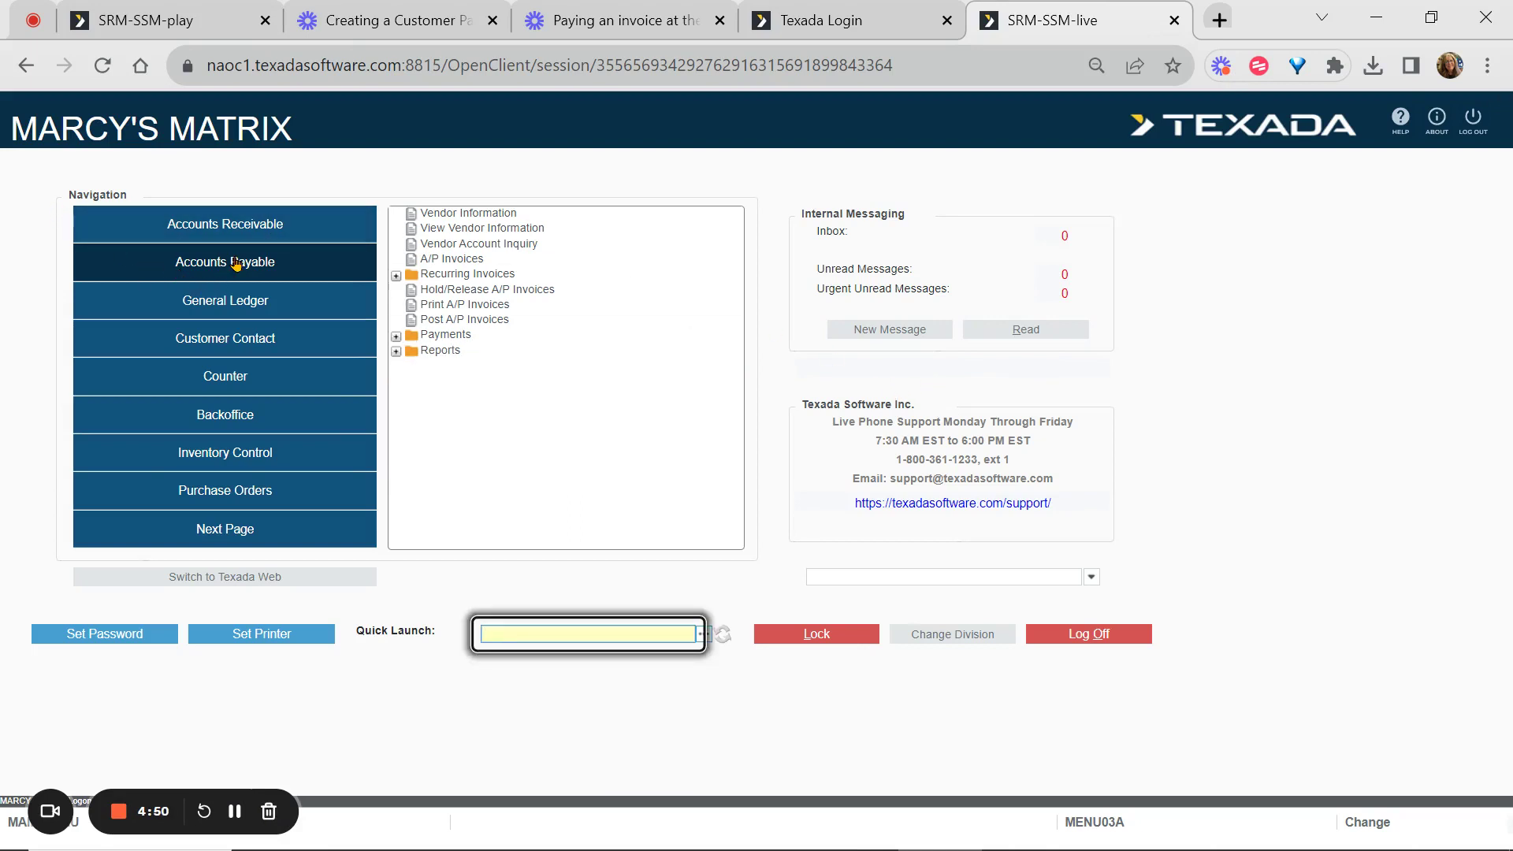
{"action": "left_click", "coordinate": [397, 337]}
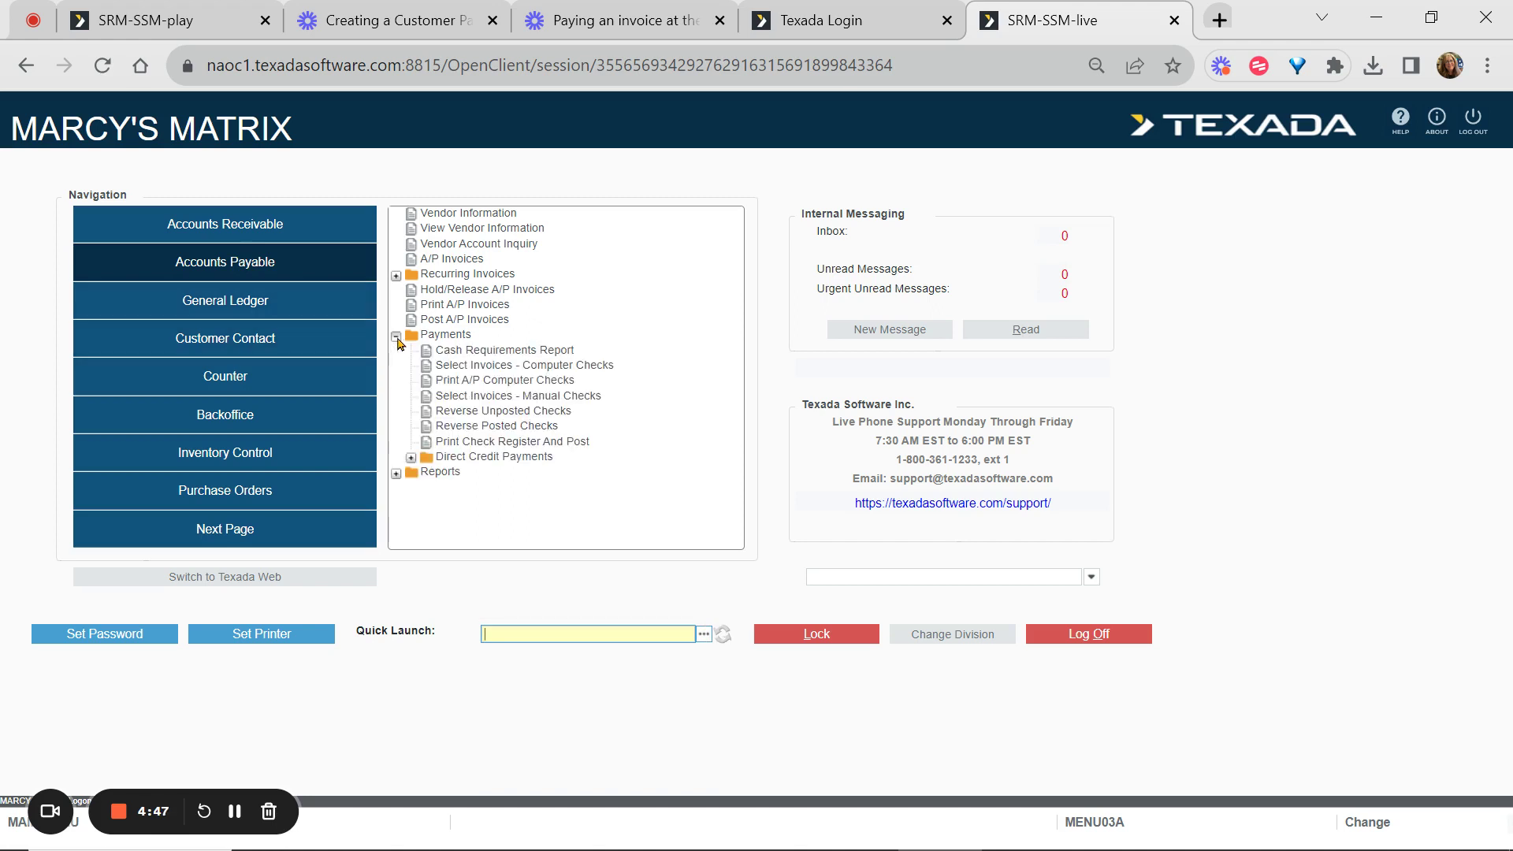
Open Select Invoices - Computer Checks, turn on Re-Select Invoices and begin the payment date
{"action": "double_click", "coordinate": [459, 366]}
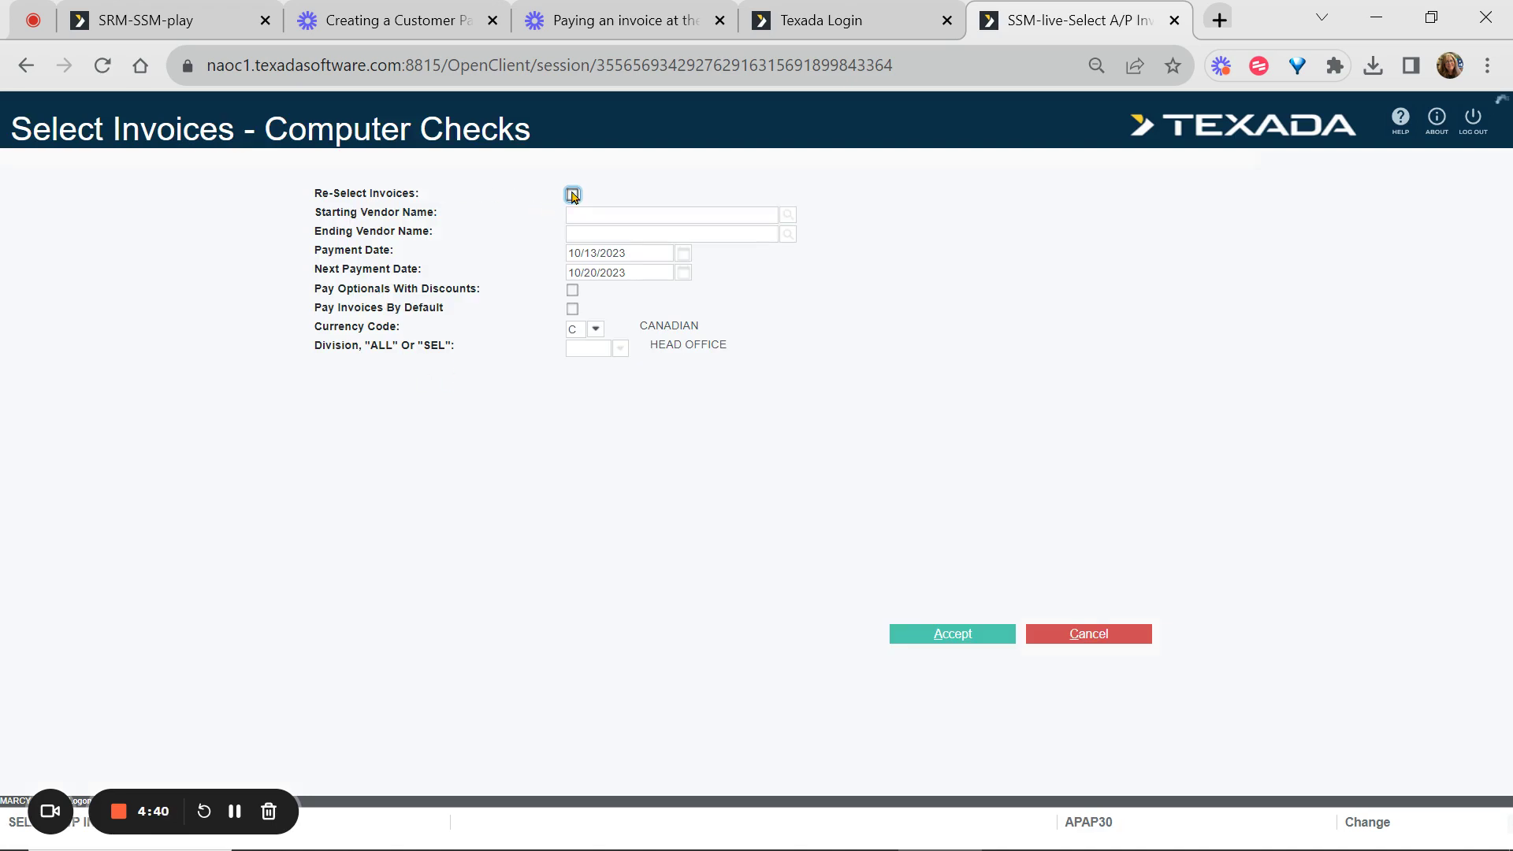
{"action": "left_click", "coordinate": [573, 196]}
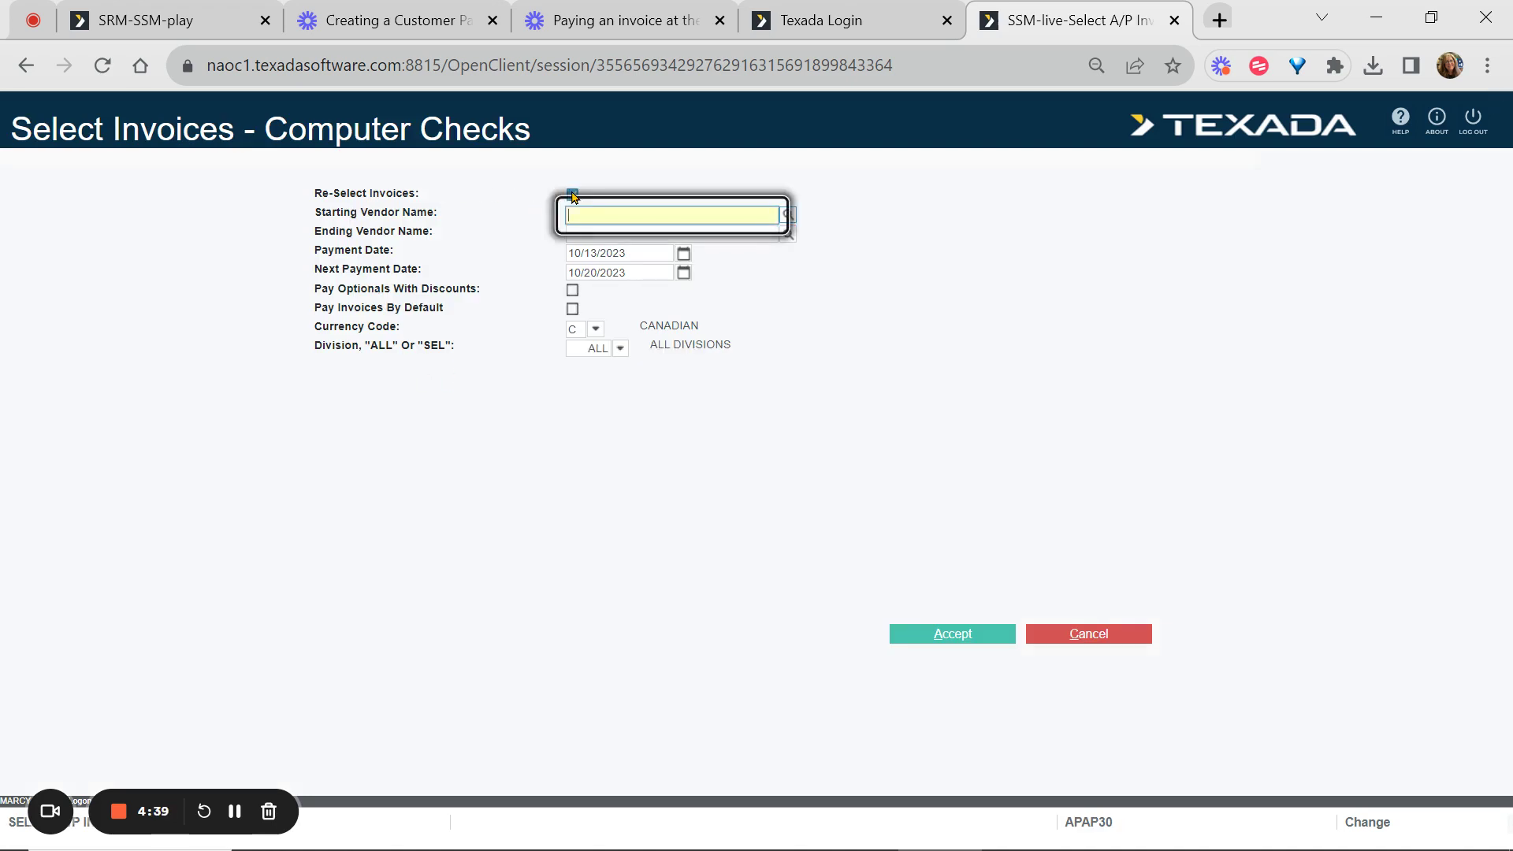
{"action": "left_click", "coordinate": [634, 254]}
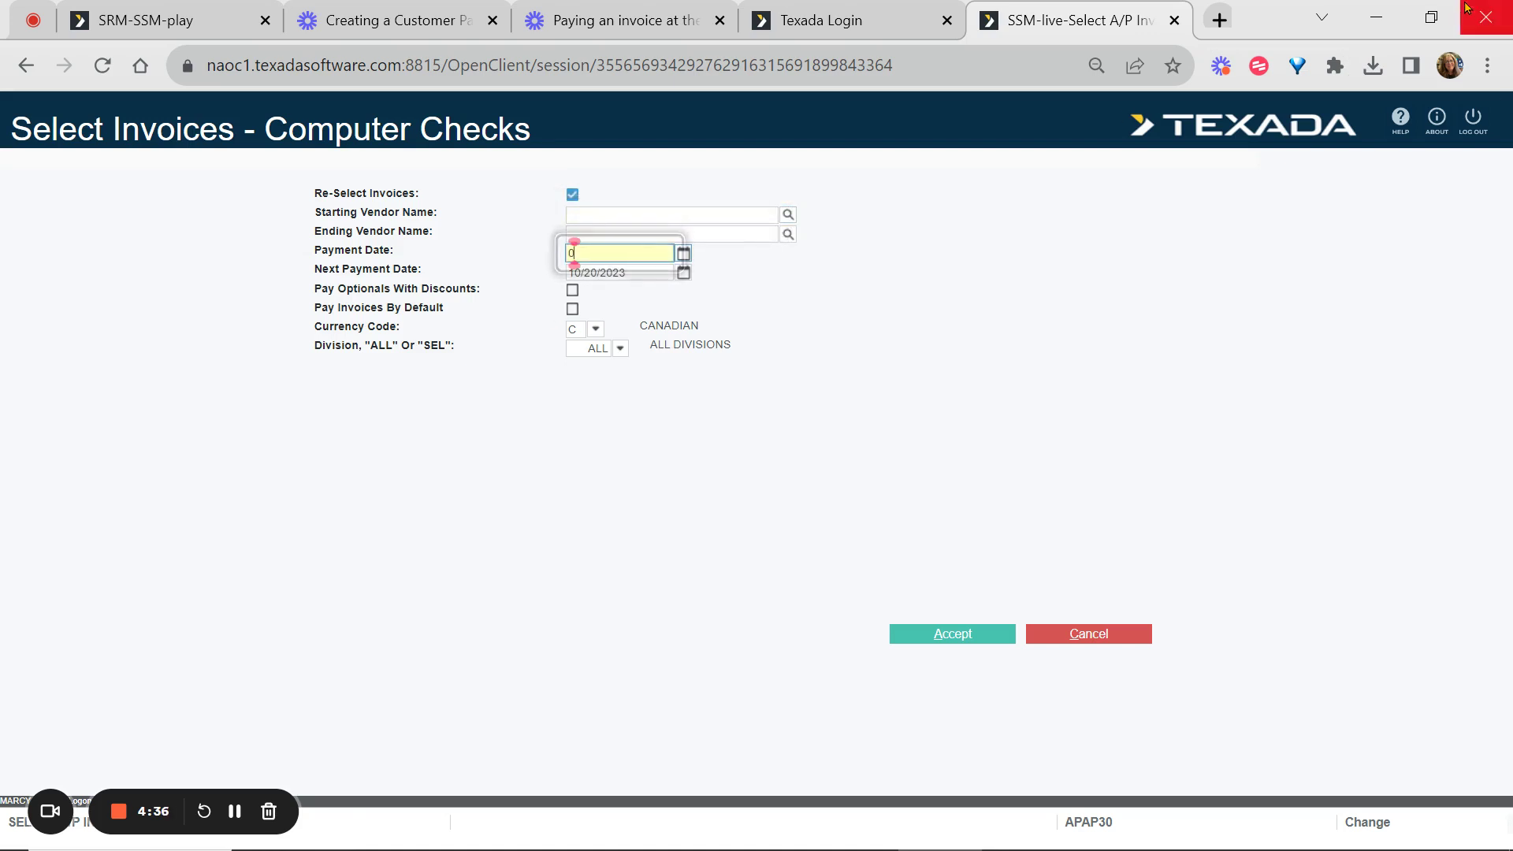
{"action": "type", "text": "0312023"}
{"action": "key", "text": "Tab"}
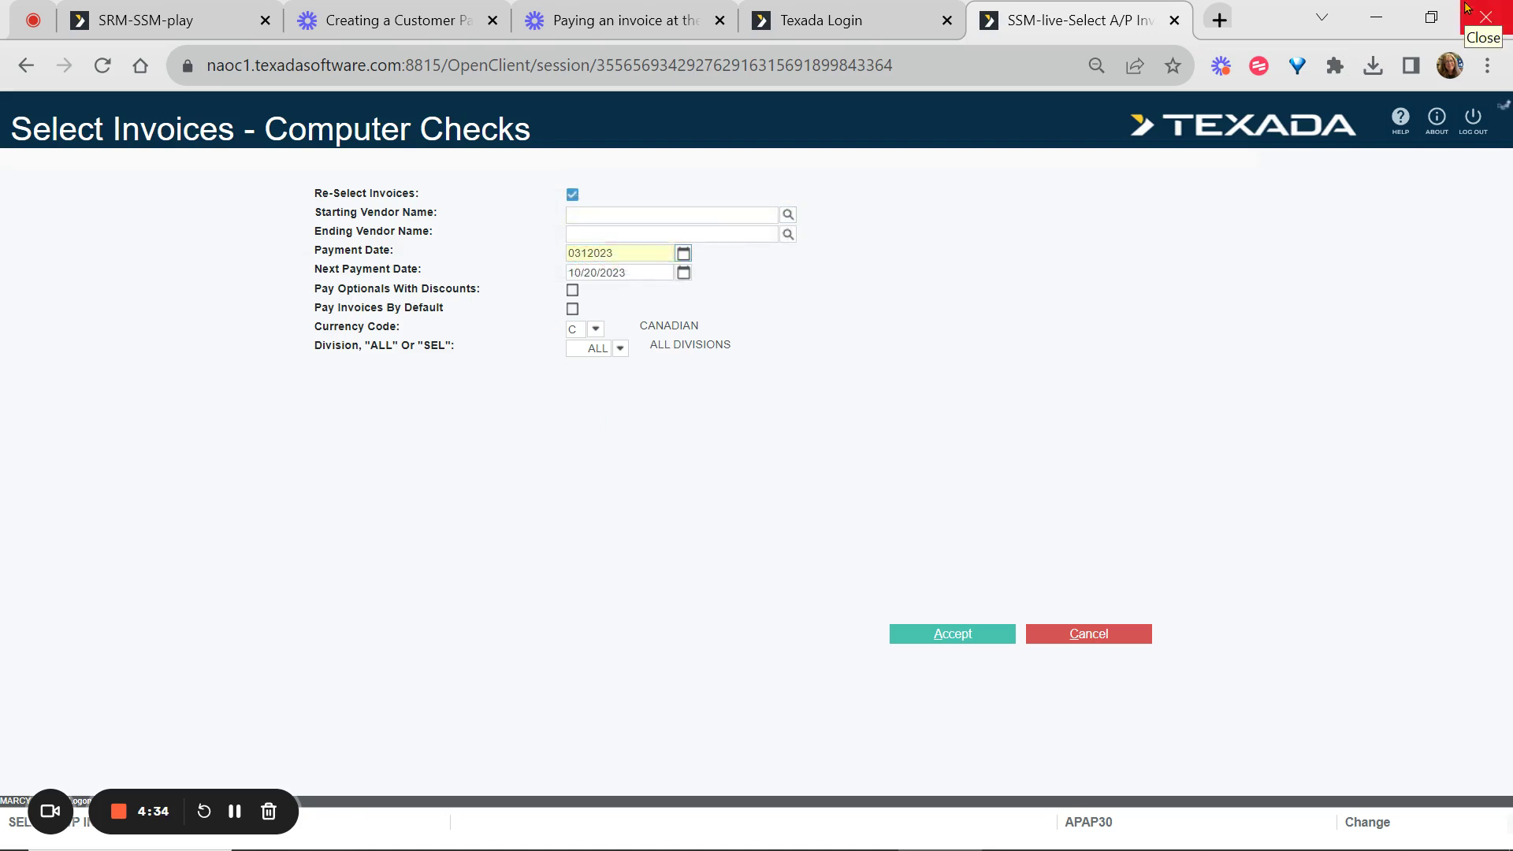
{"action": "key", "text": "Return"}
Set the payment date to 03/31/2023 and enable Pay Invoices By Default
{"action": "type", "text": "0"}
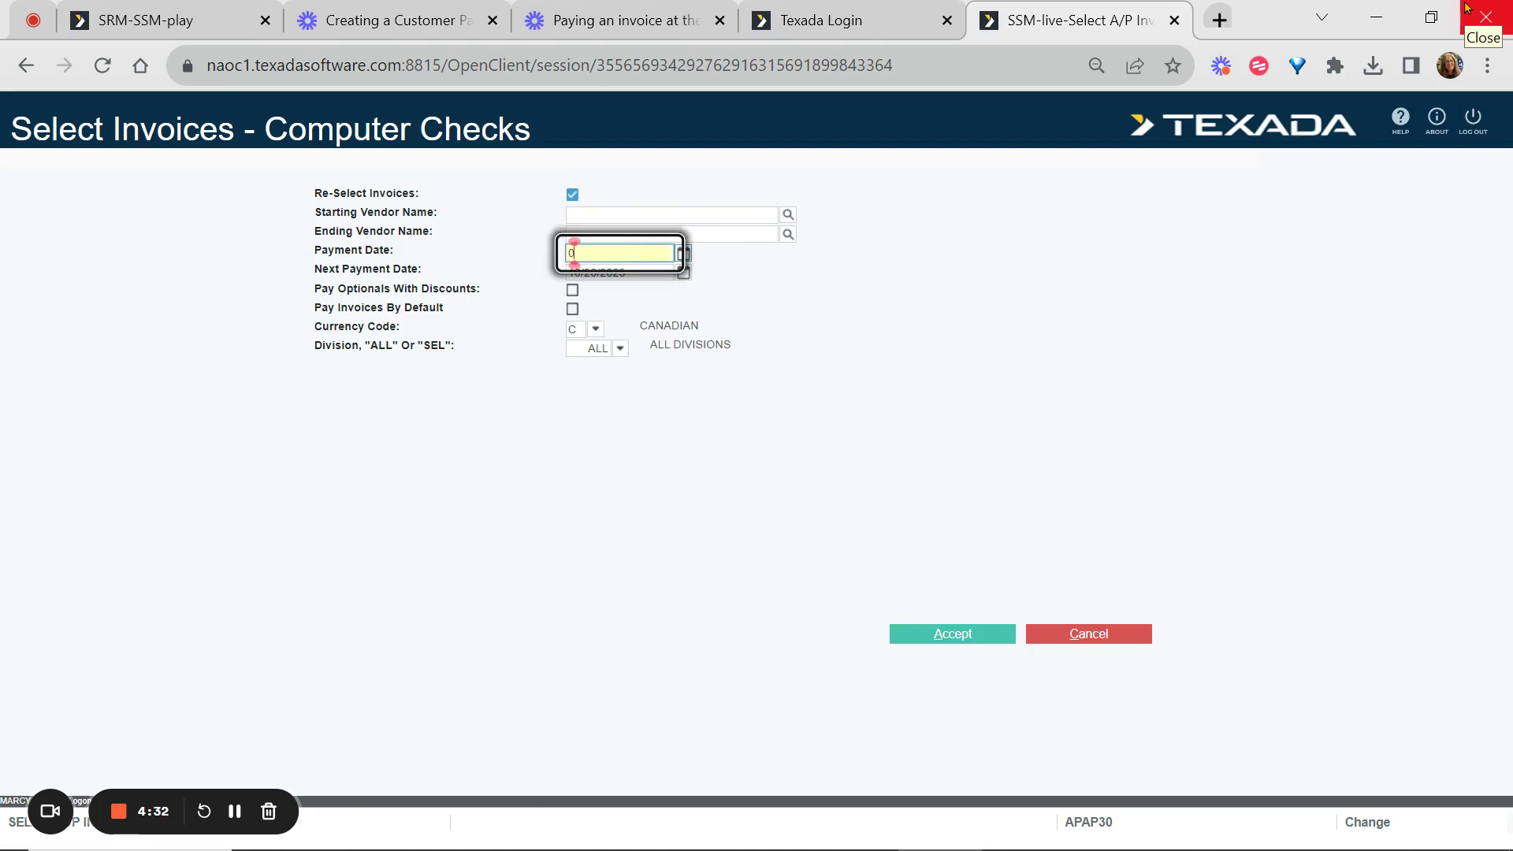
{"action": "type", "text": "3/31/2023"}
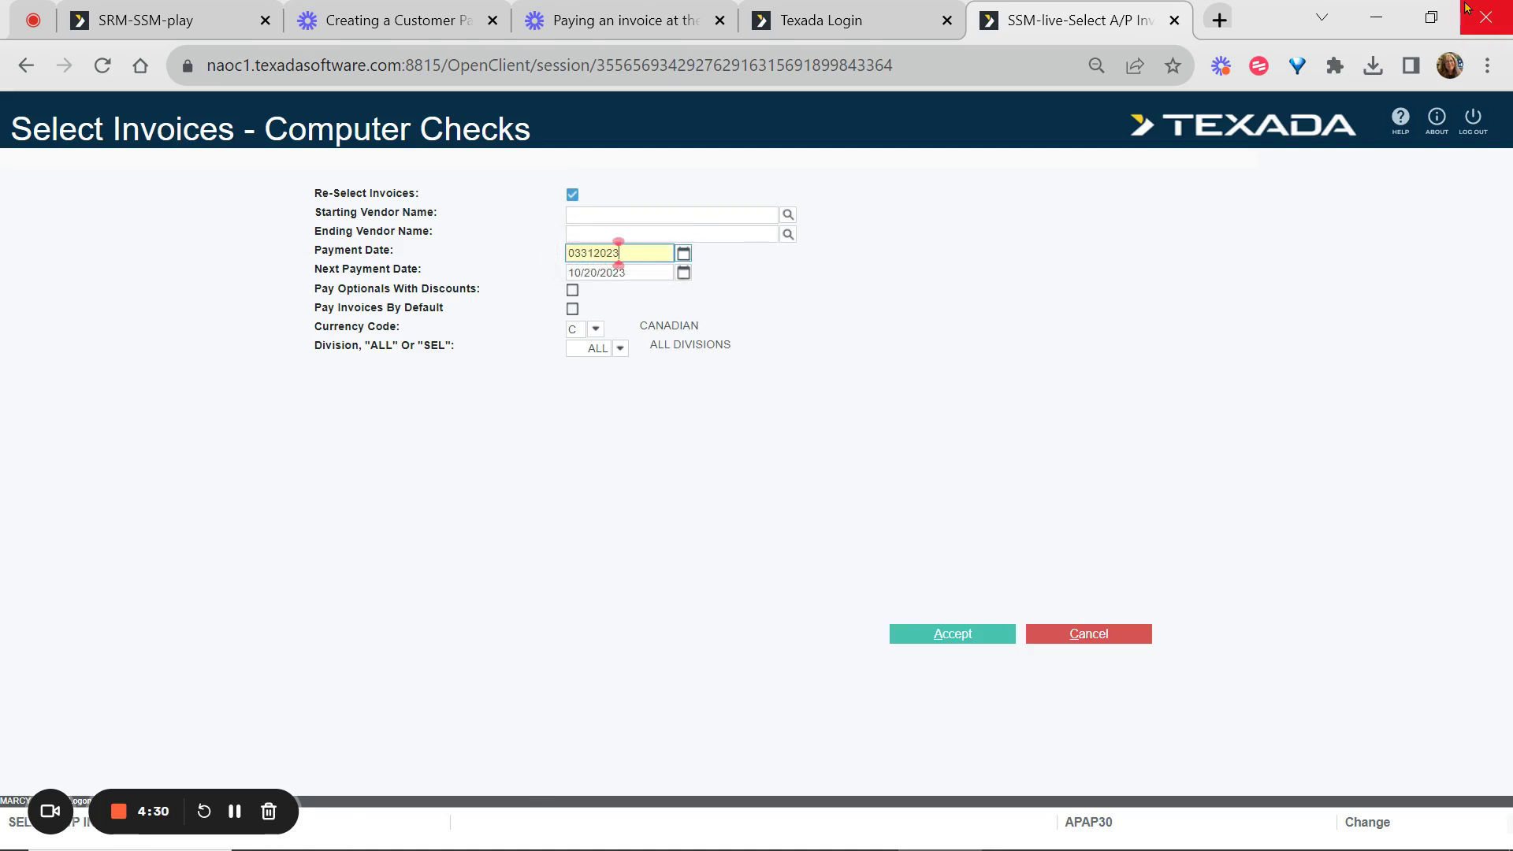
{"action": "key", "text": "Tab"}
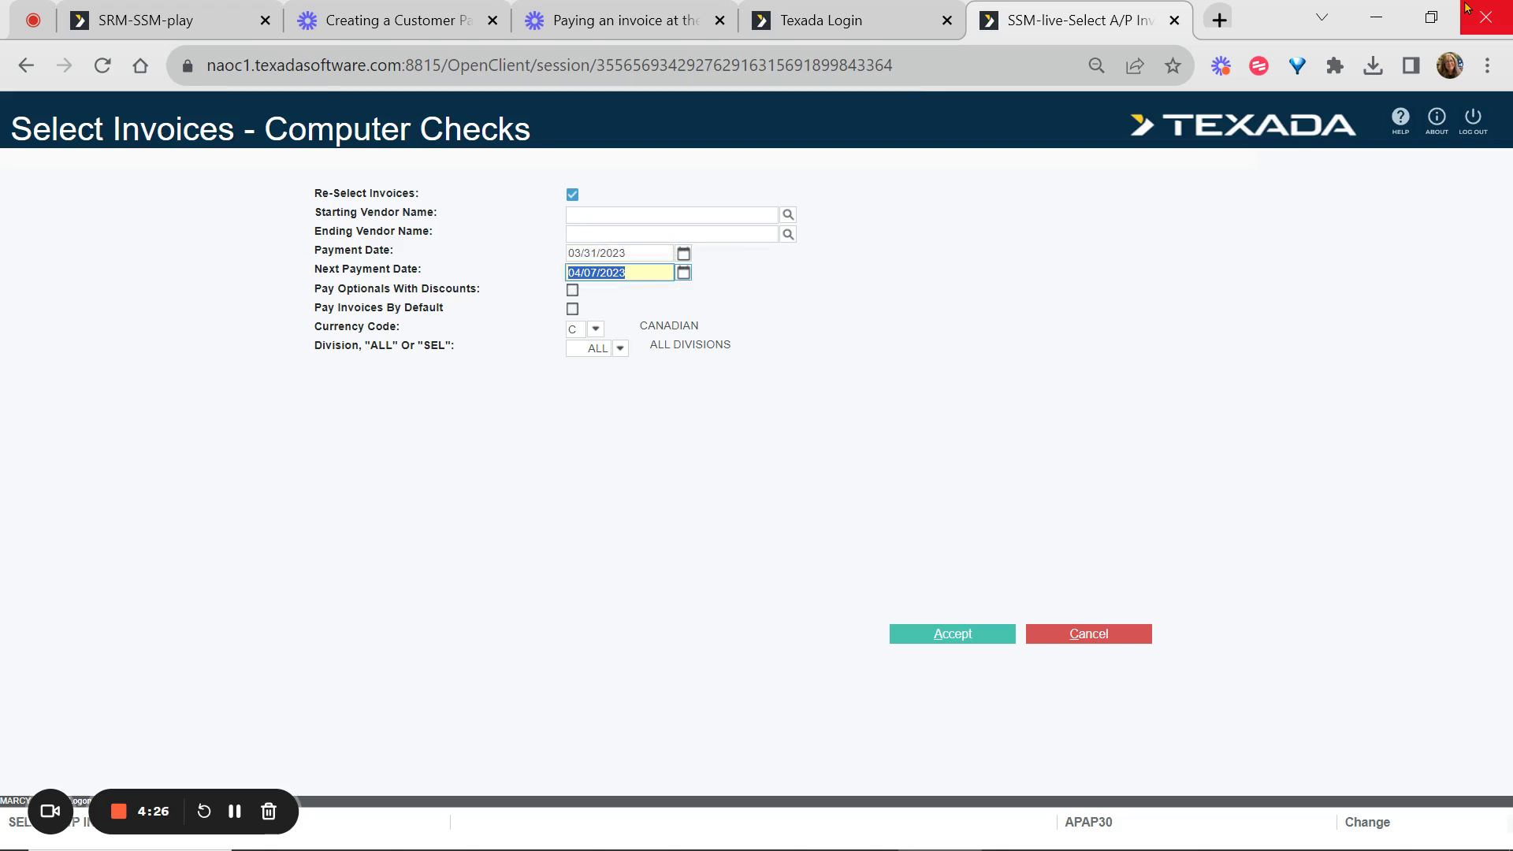
{"action": "key", "text": "Tab"}
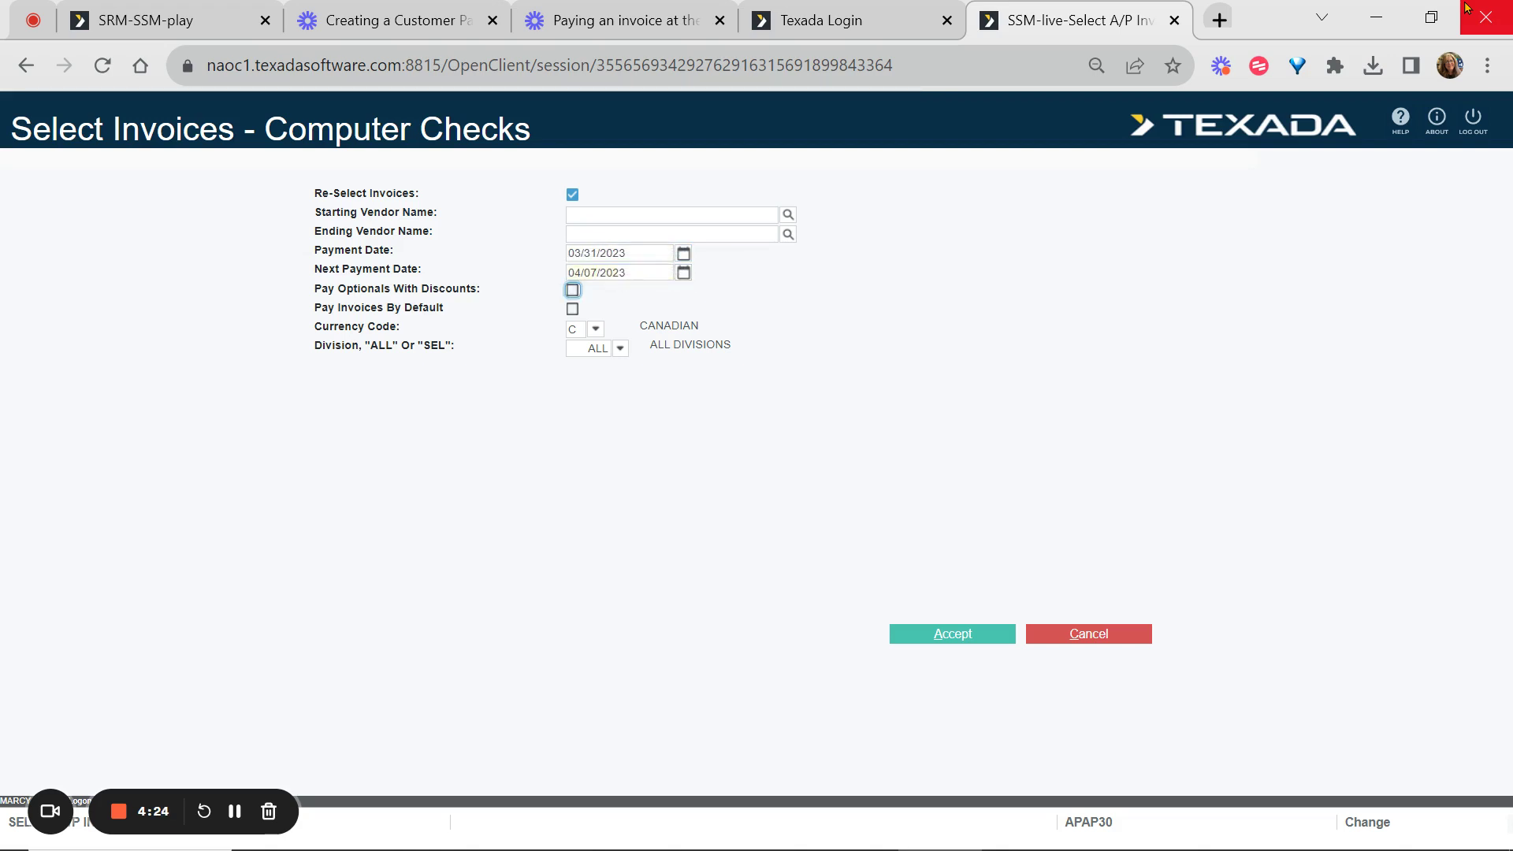
{"action": "key", "text": "Tab"}
{"action": "key", "text": "space"}
{"action": "key", "text": "Tab"}
{"action": "key", "text": "Tab"}
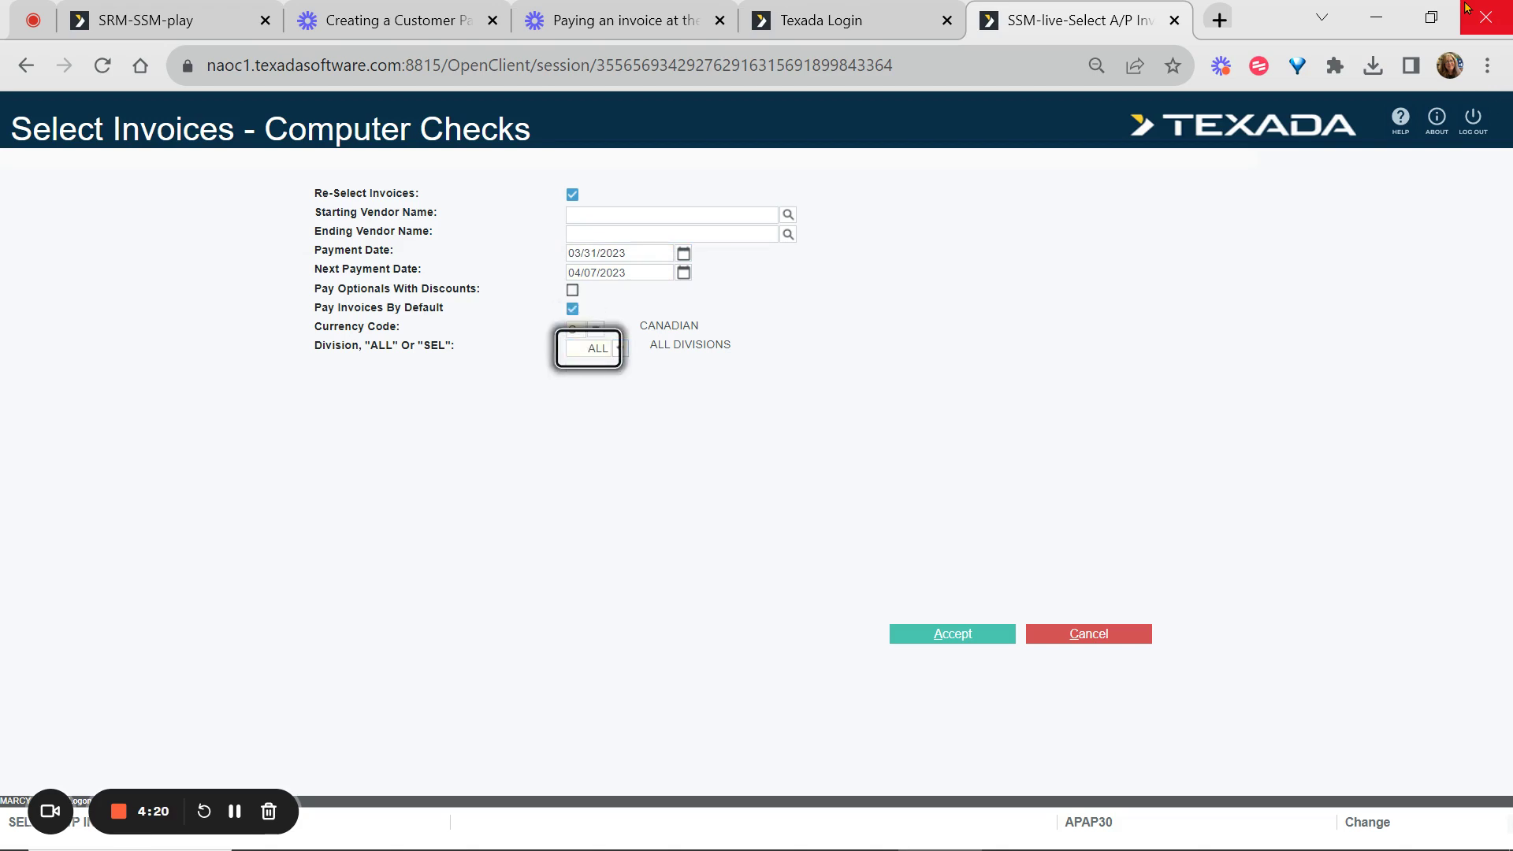
Accept the criteria and exclude American Vendor's invoice SECOND005 from payment
{"action": "left_click", "coordinate": [928, 637]}
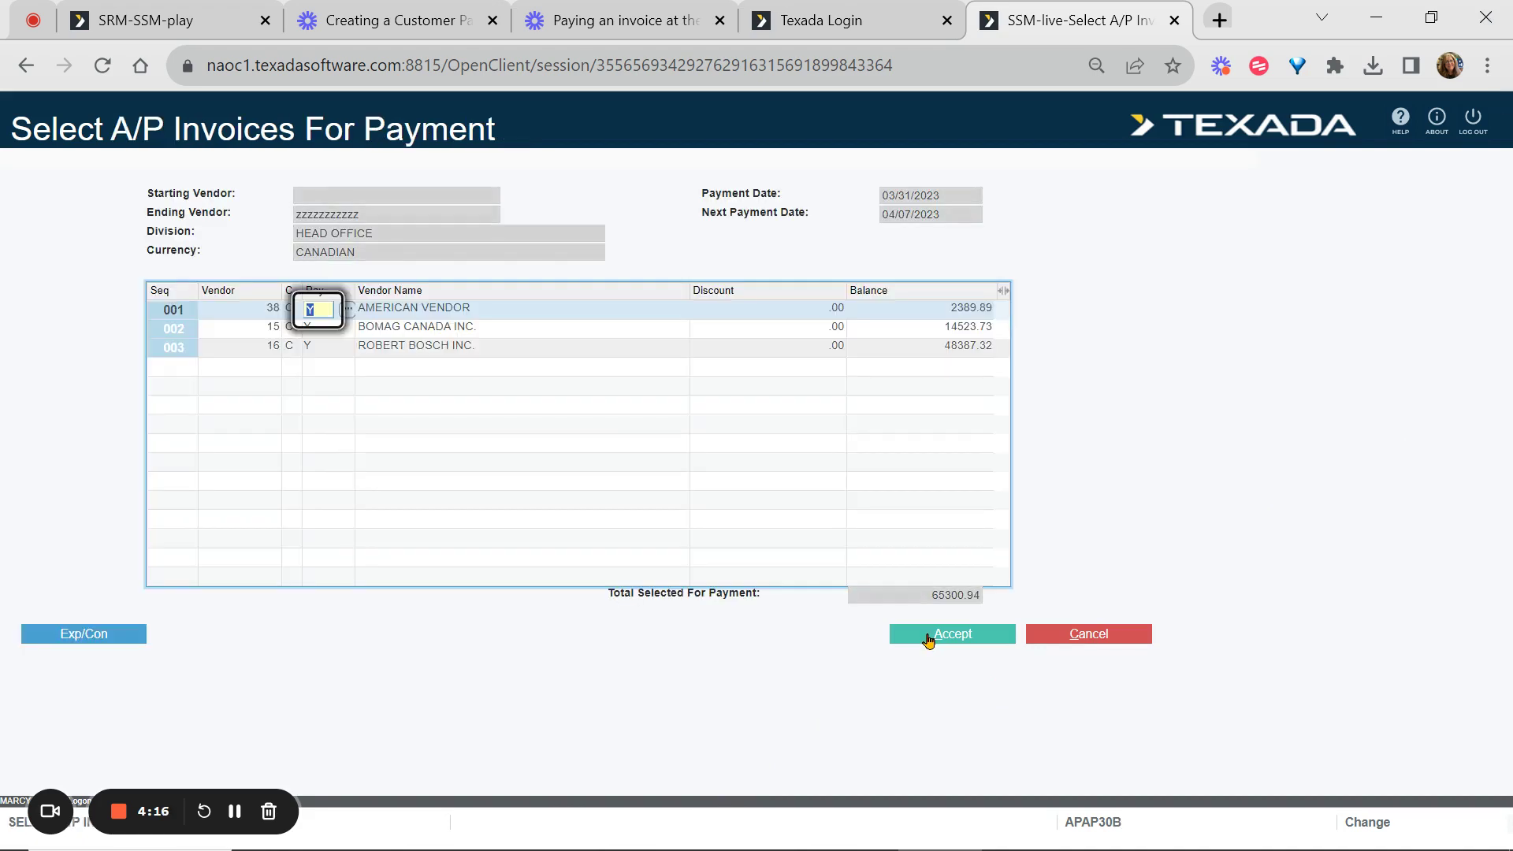
{"action": "left_click", "coordinate": [348, 313]}
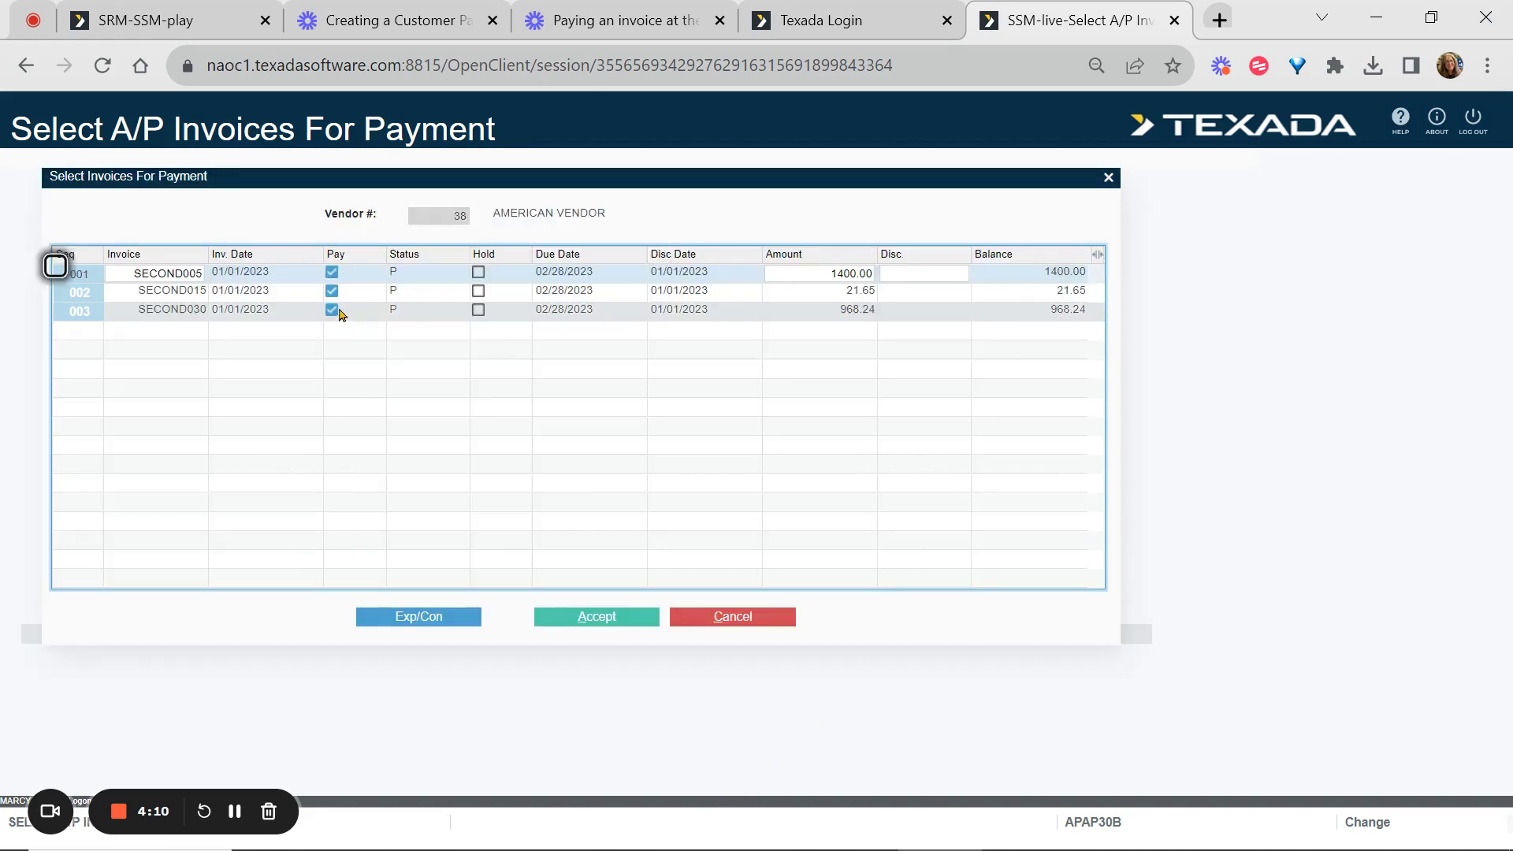
{"action": "left_click", "coordinate": [331, 270]}
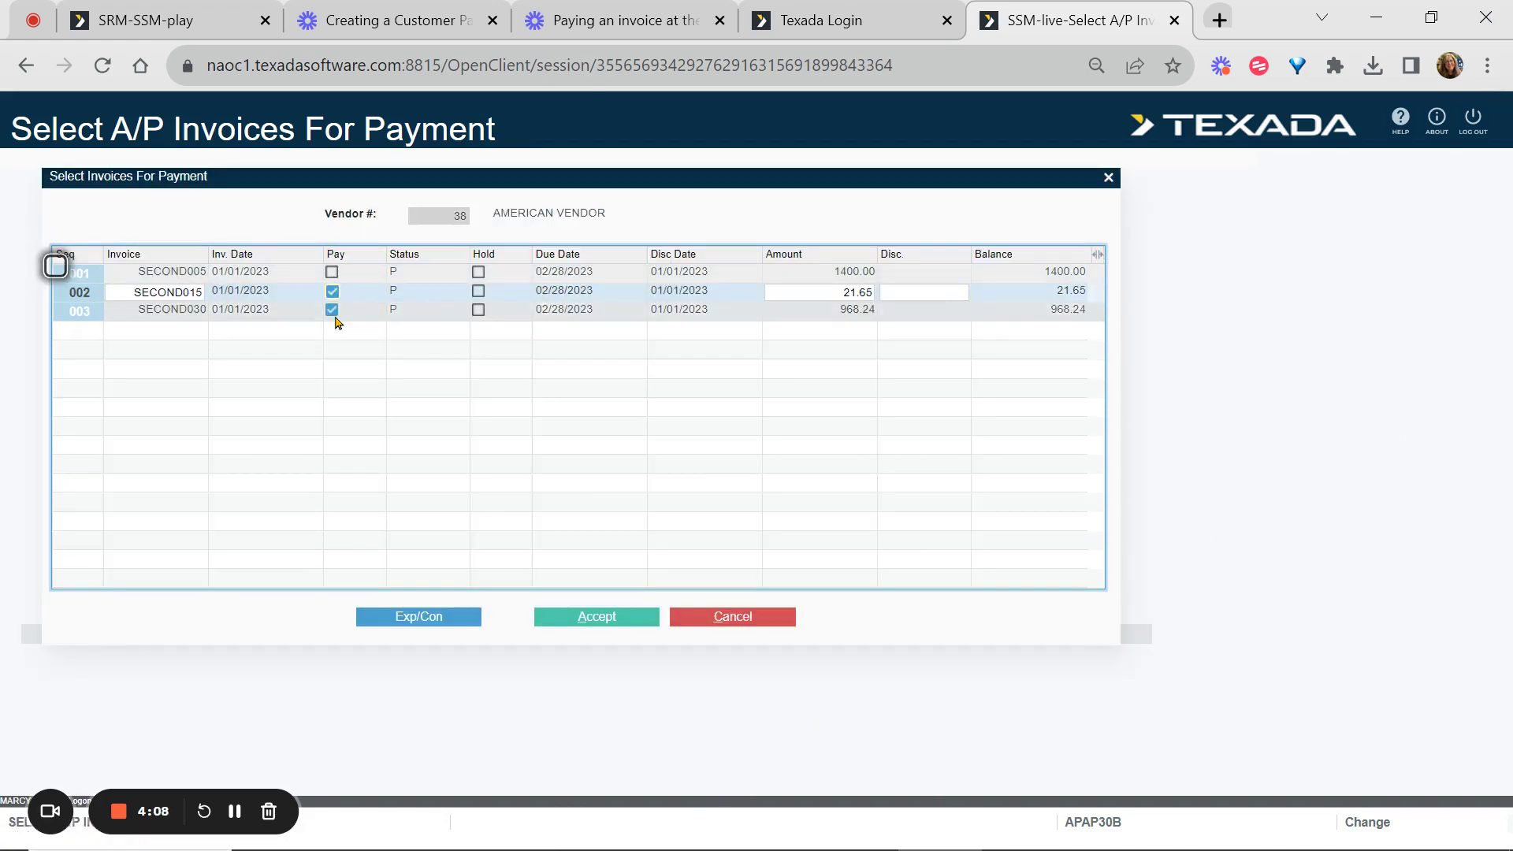
{"action": "left_click", "coordinate": [595, 620]}
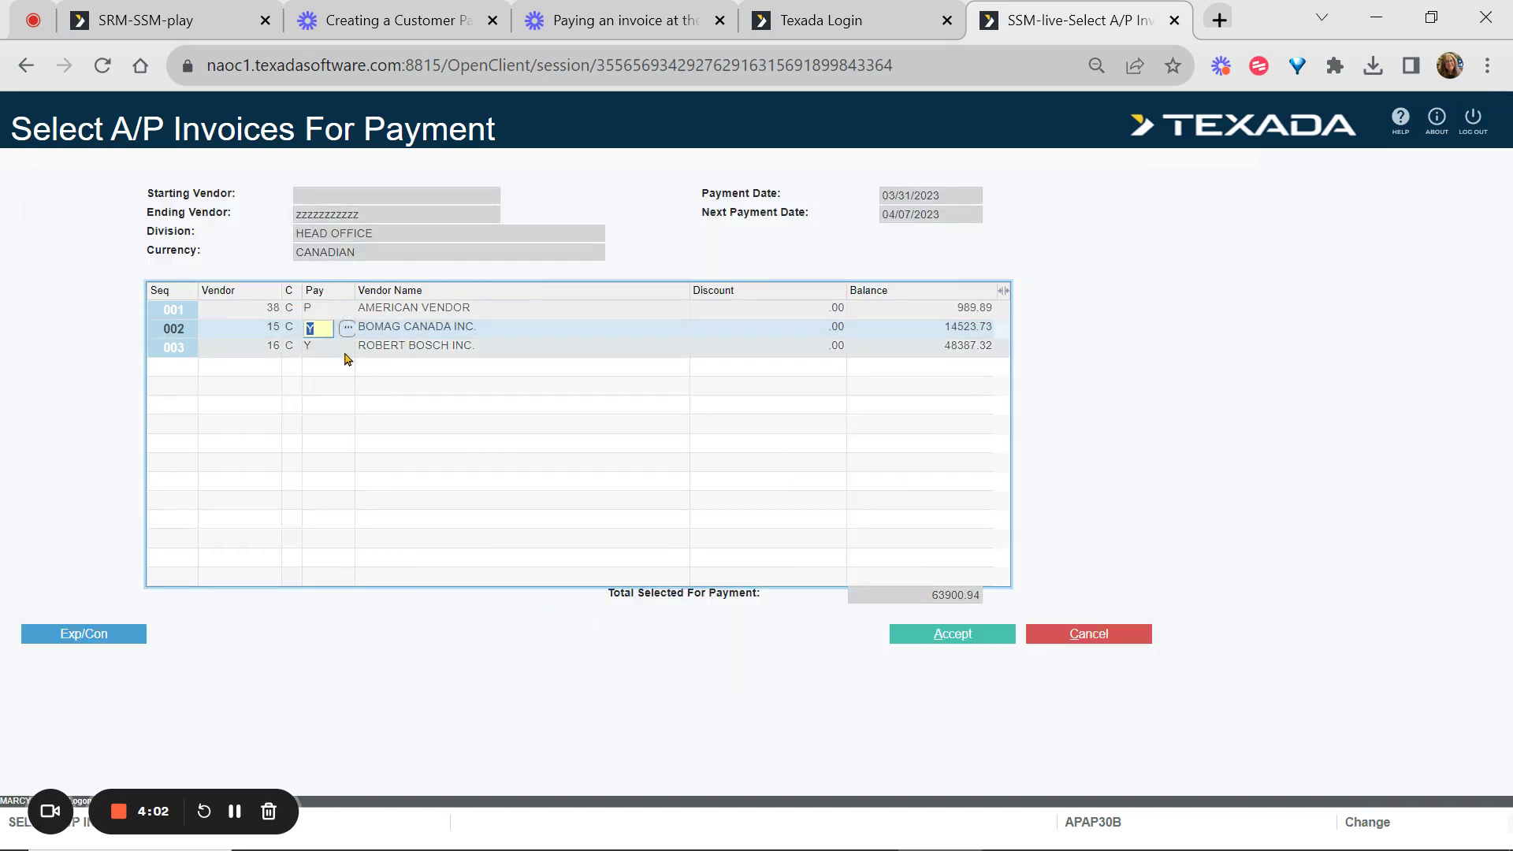
Exclude Robert Bosch invoices SECOND013 and SECOND028, then accept the vendor payment list
{"action": "left_click", "coordinate": [346, 349]}
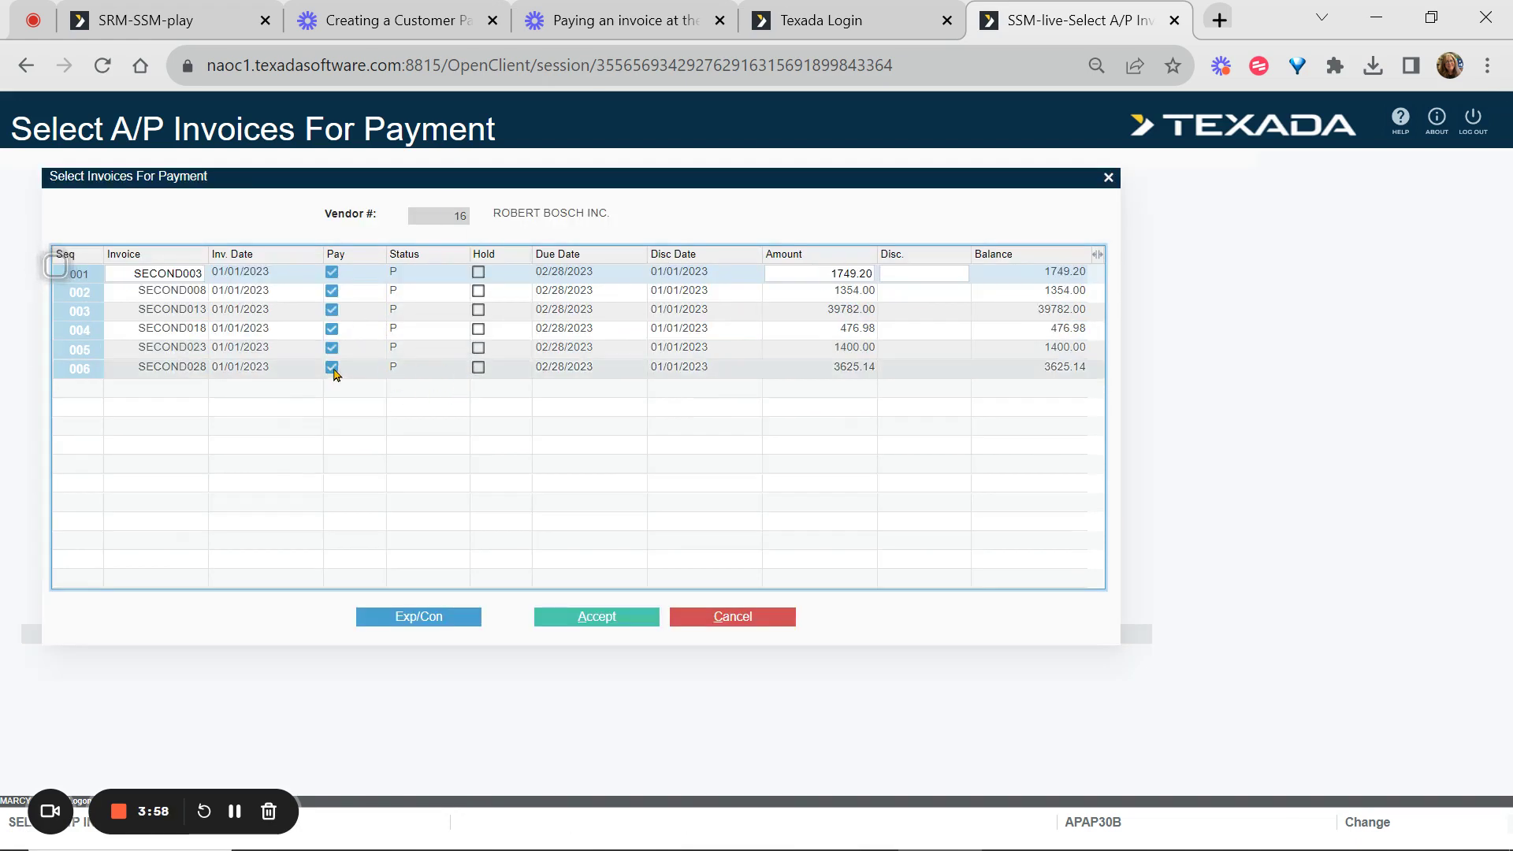
{"action": "left_click", "coordinate": [331, 309]}
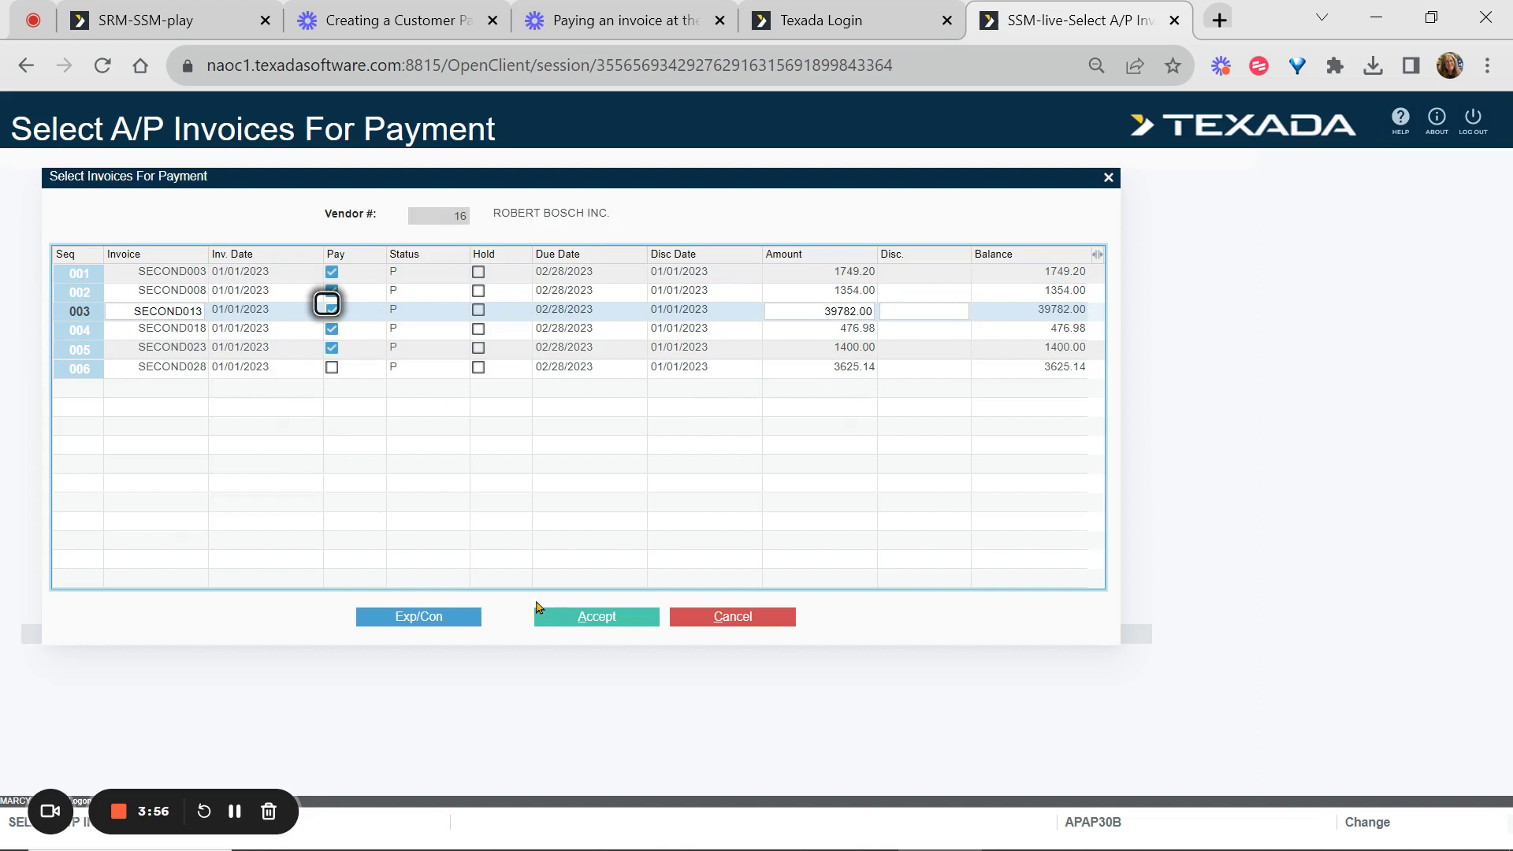
{"action": "left_click", "coordinate": [332, 309]}
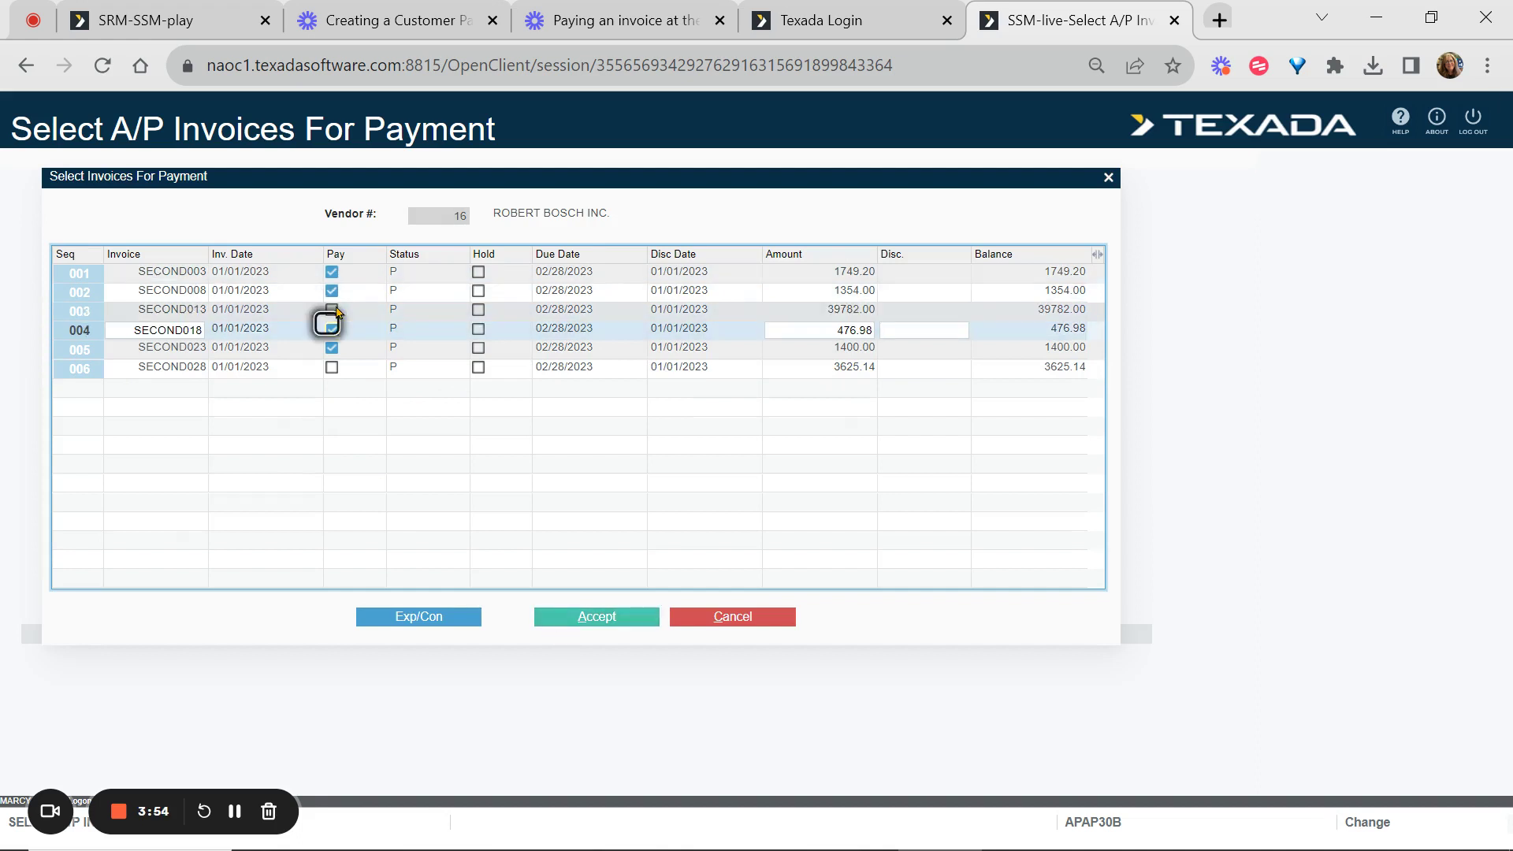
{"action": "left_click", "coordinate": [587, 616]}
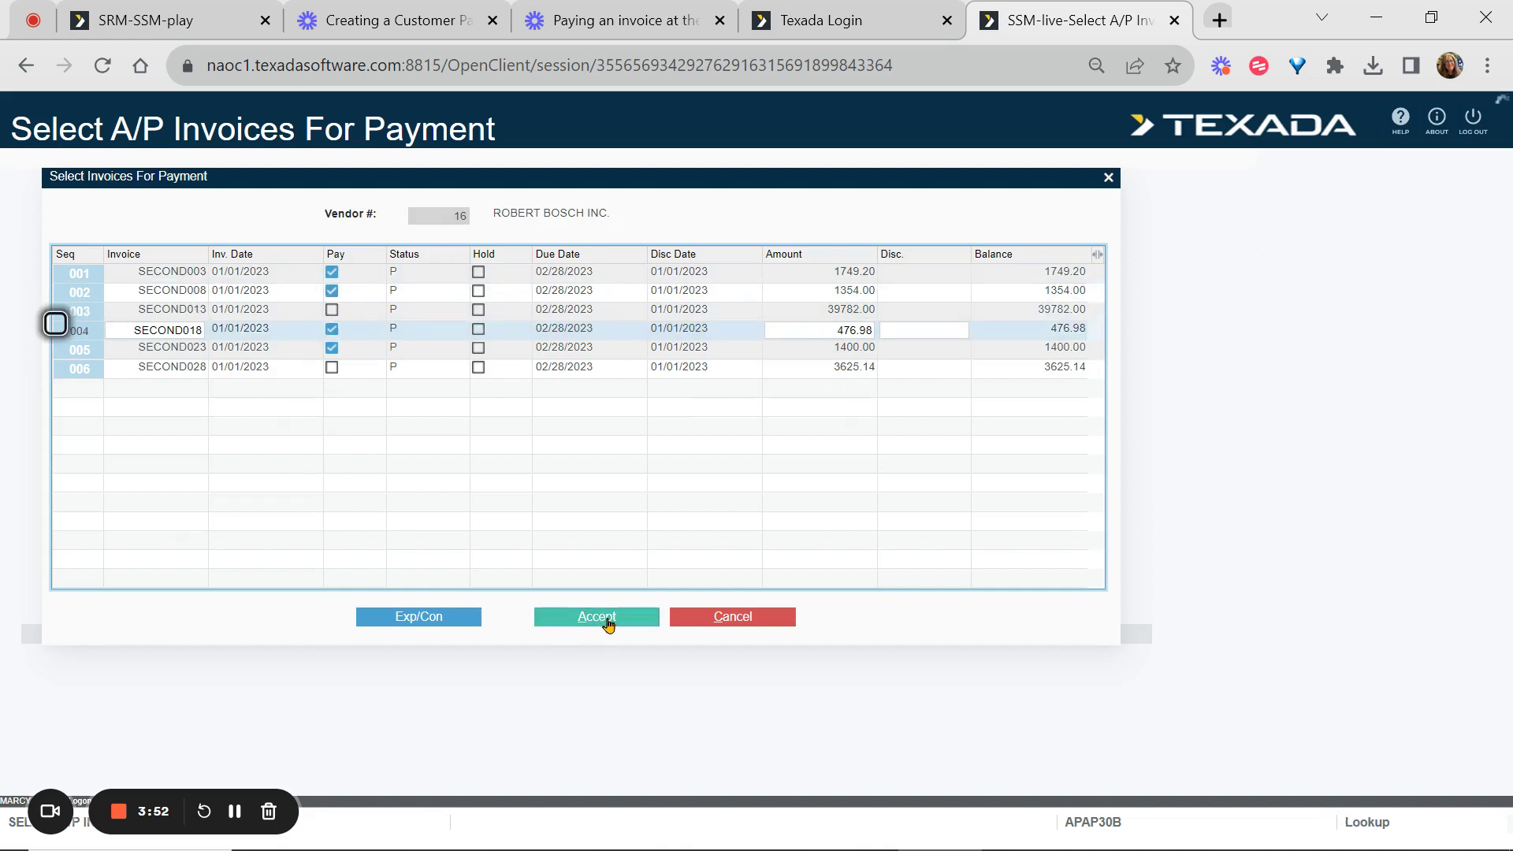
{"action": "left_click", "coordinate": [609, 622]}
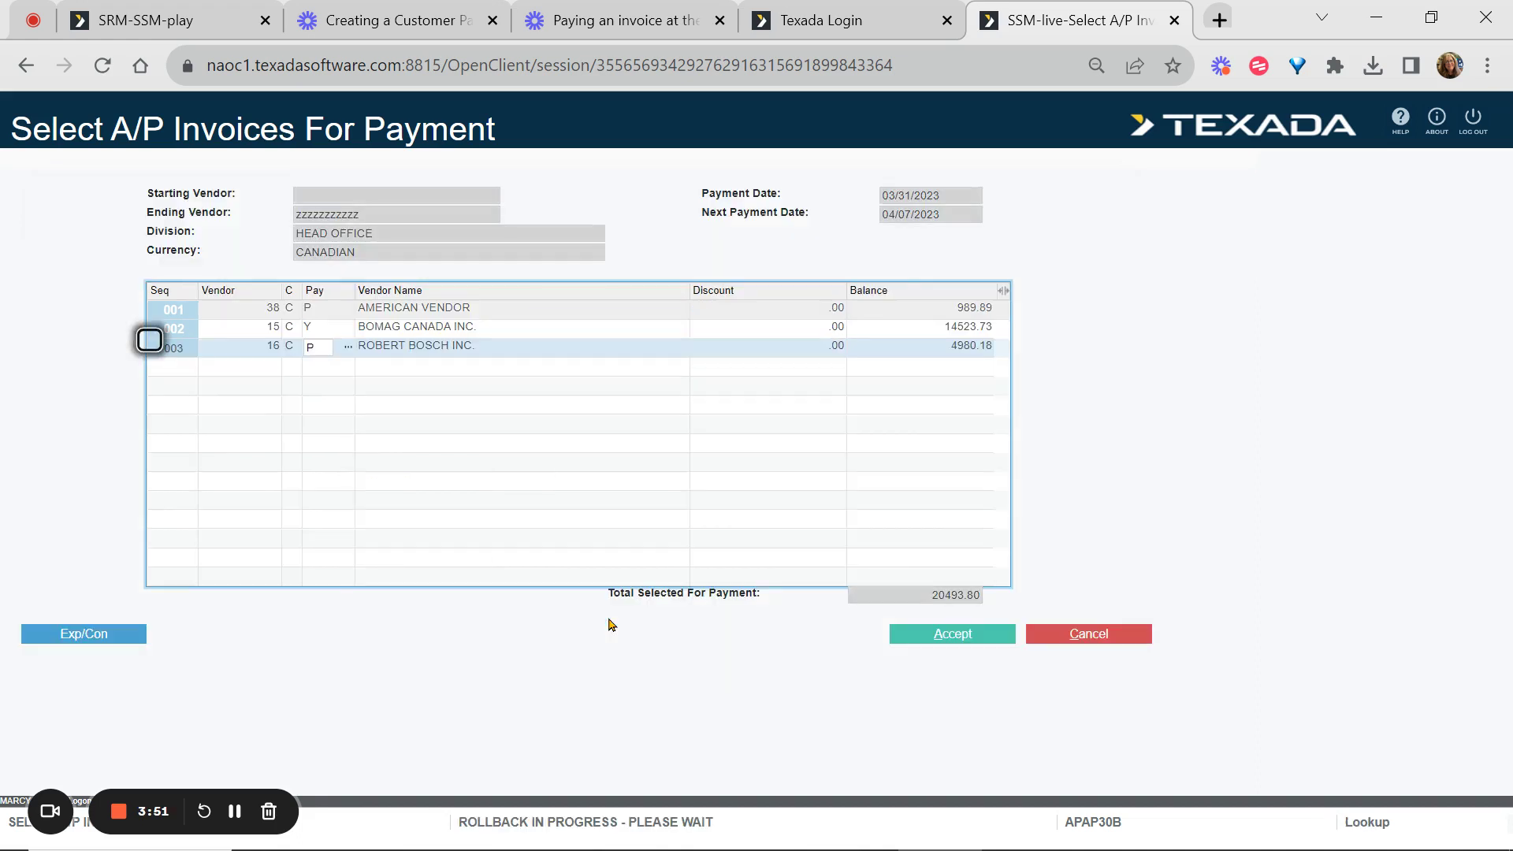
{"action": "left_click", "coordinate": [961, 640]}
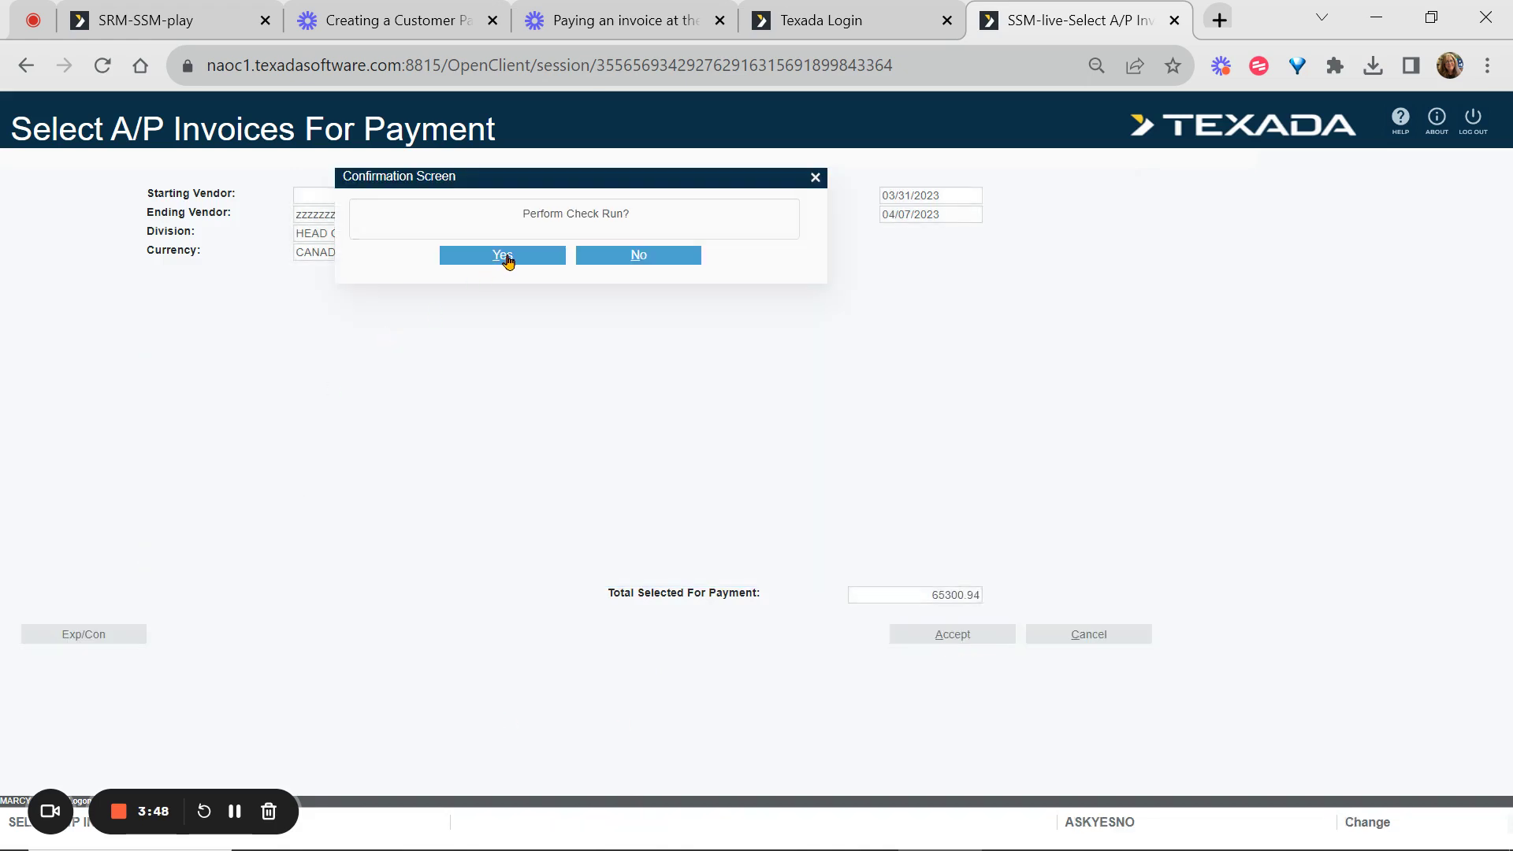
Confirm the check run with check date 03/31/2023 and the edit list printed
{"action": "left_click", "coordinate": [502, 256]}
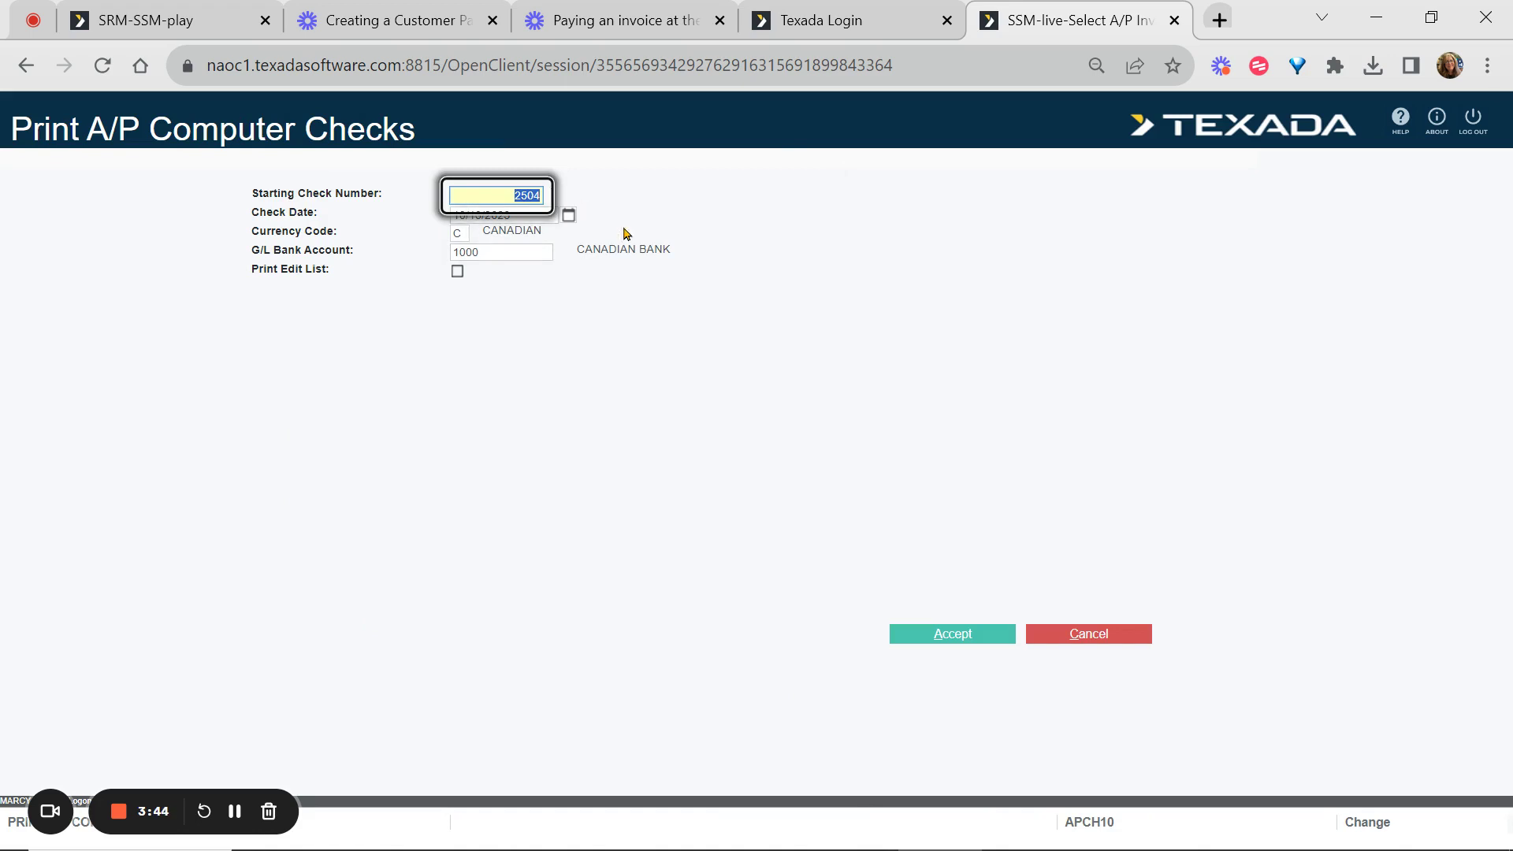
{"action": "key", "text": "Tab"}
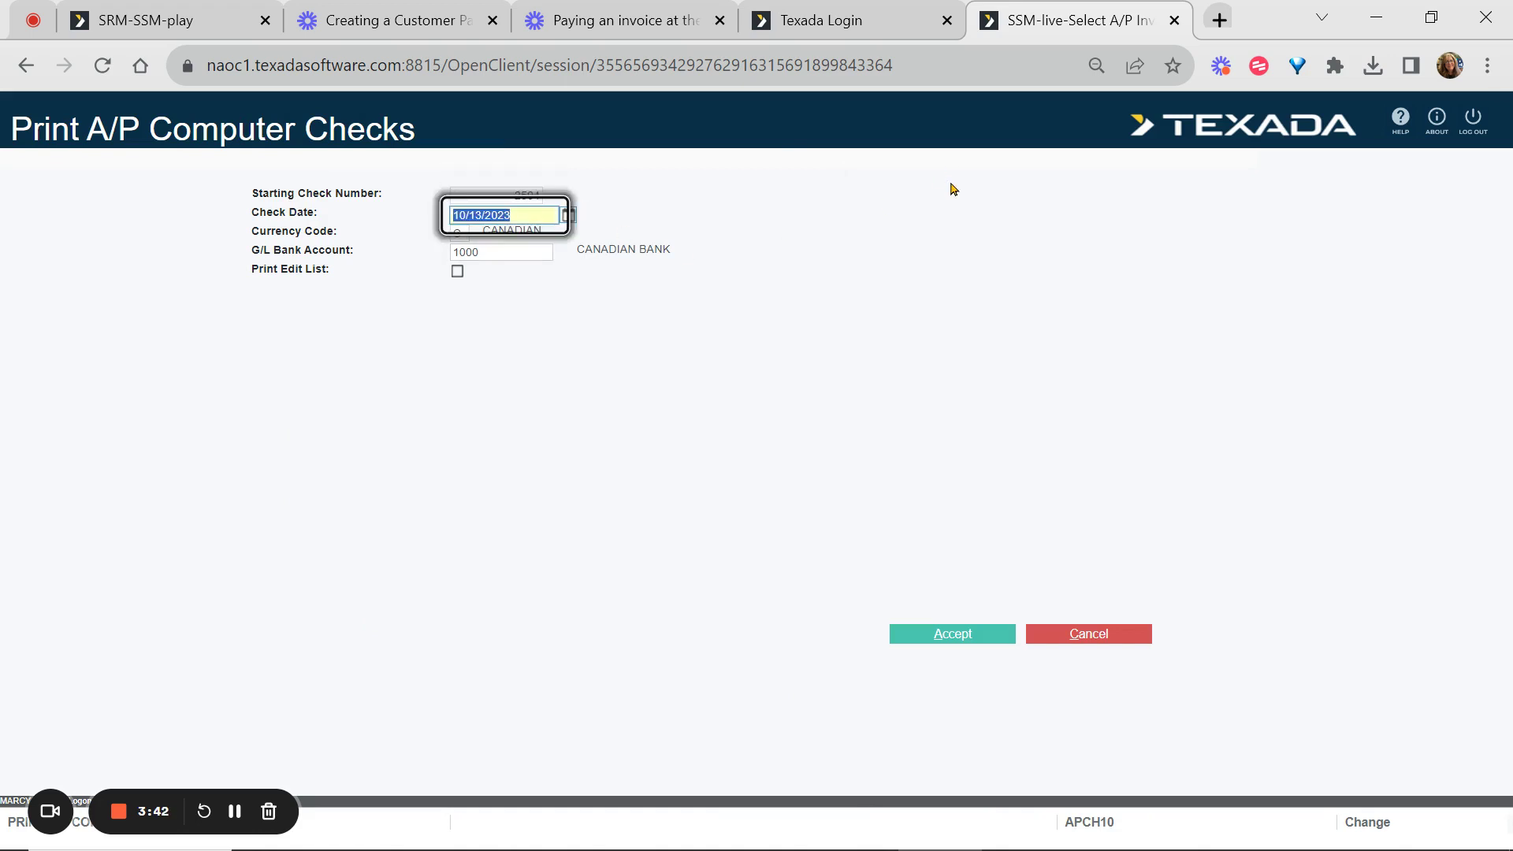
{"action": "type", "text": "031202"}
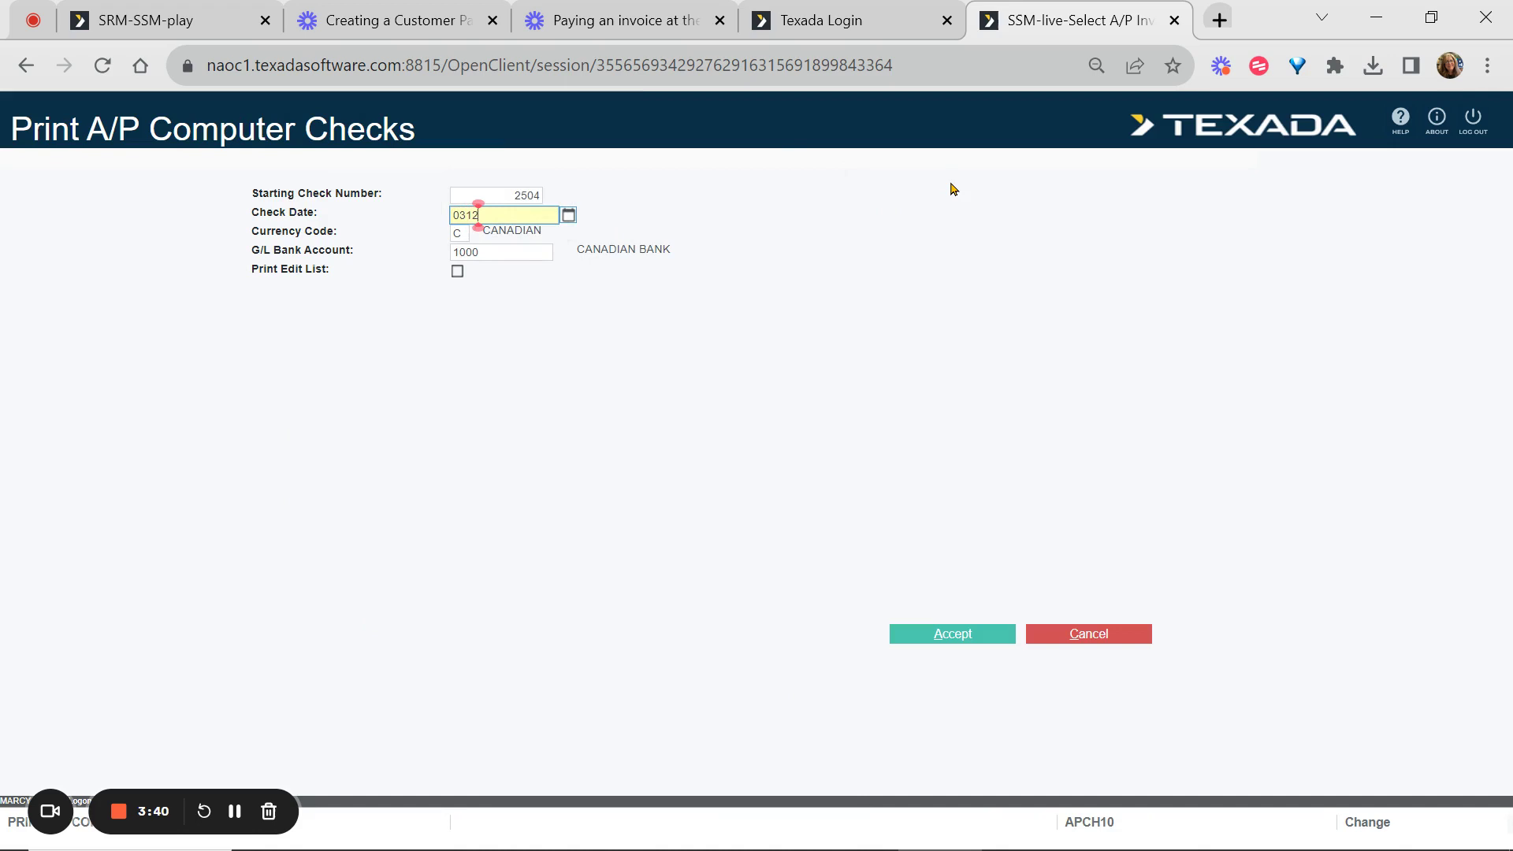
{"action": "key", "text": "Tab"}
{"action": "key", "text": "Return"}
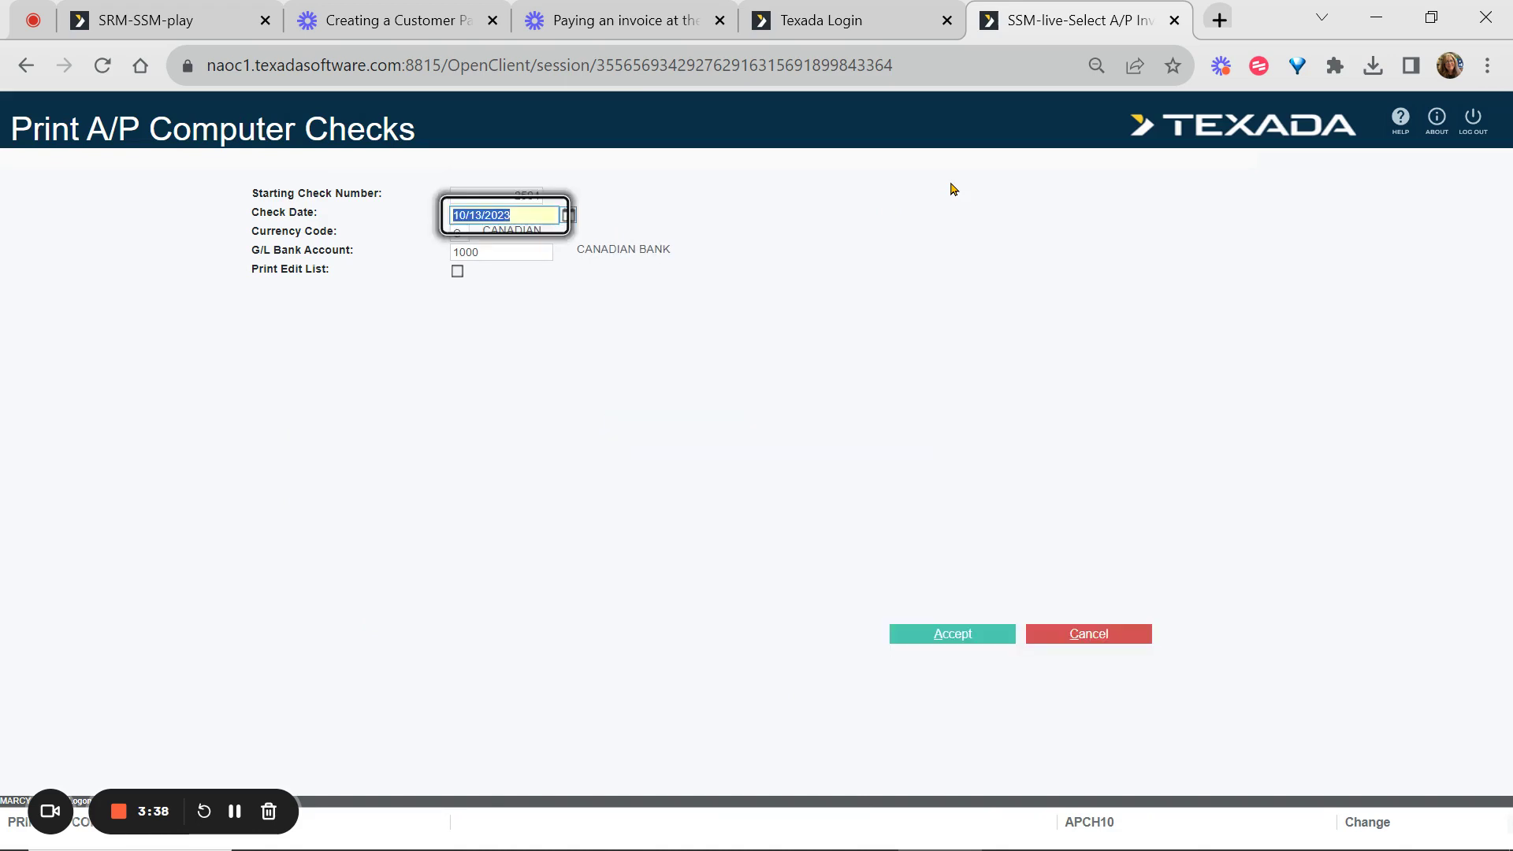
{"action": "type", "text": "0331202"}
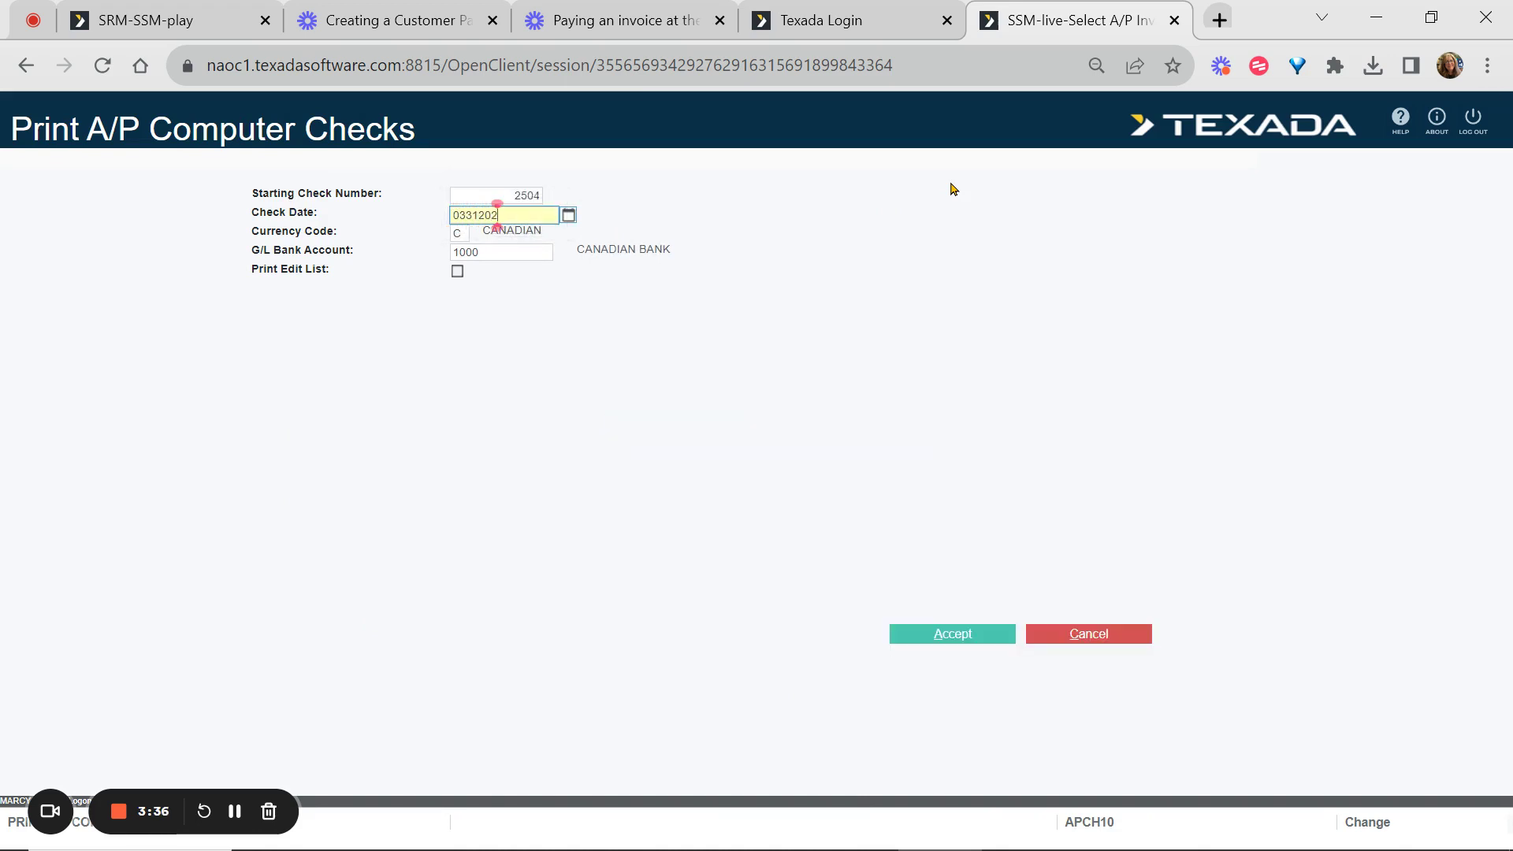
{"action": "type", "text": "3"}
{"action": "key", "text": "Tab"}
{"action": "key", "text": "Tab"}
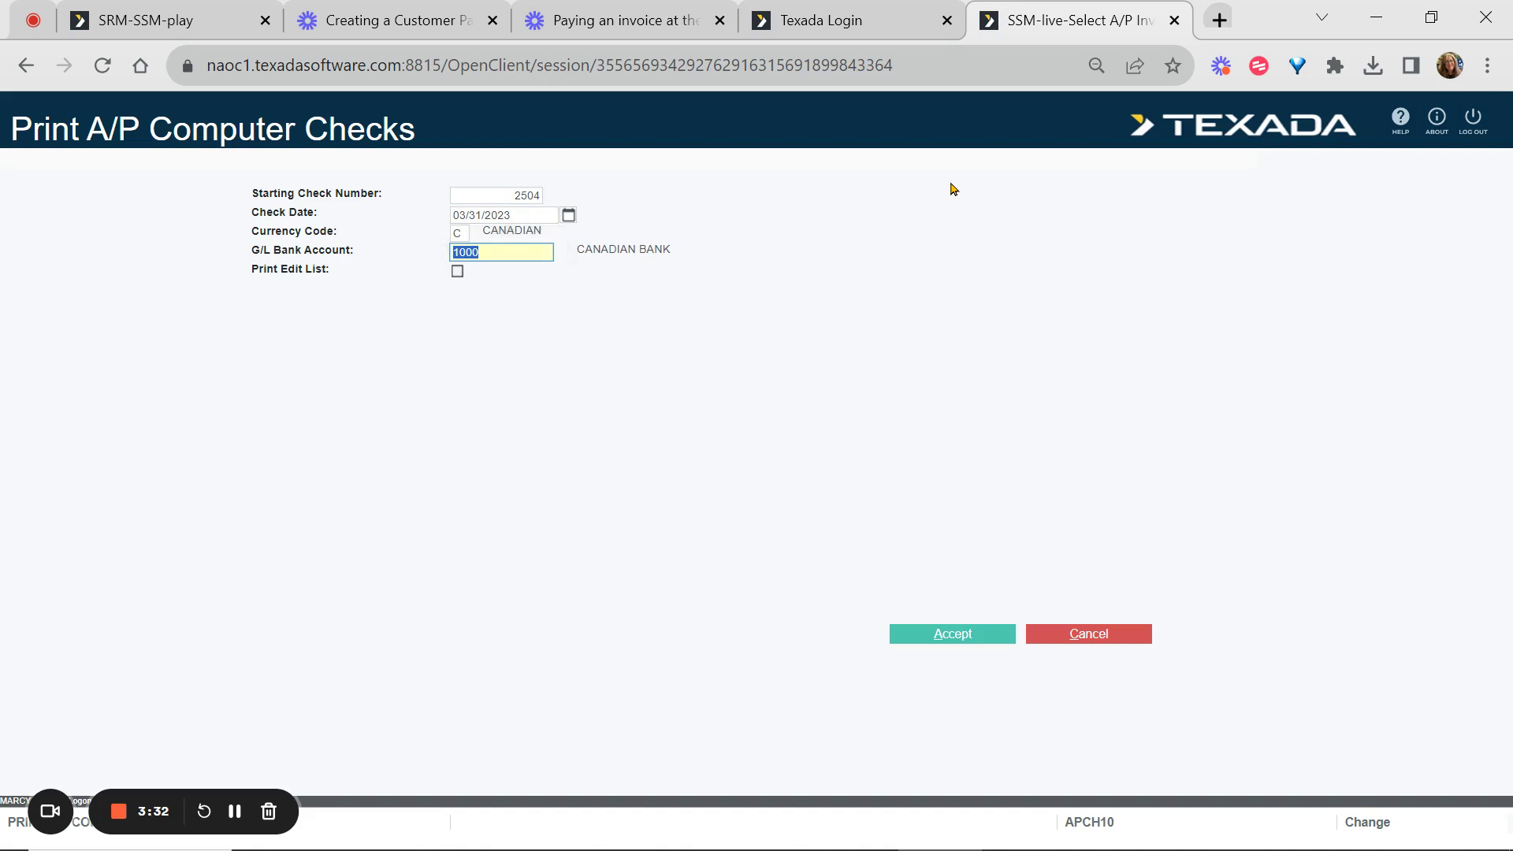
{"action": "key", "text": "Tab"}
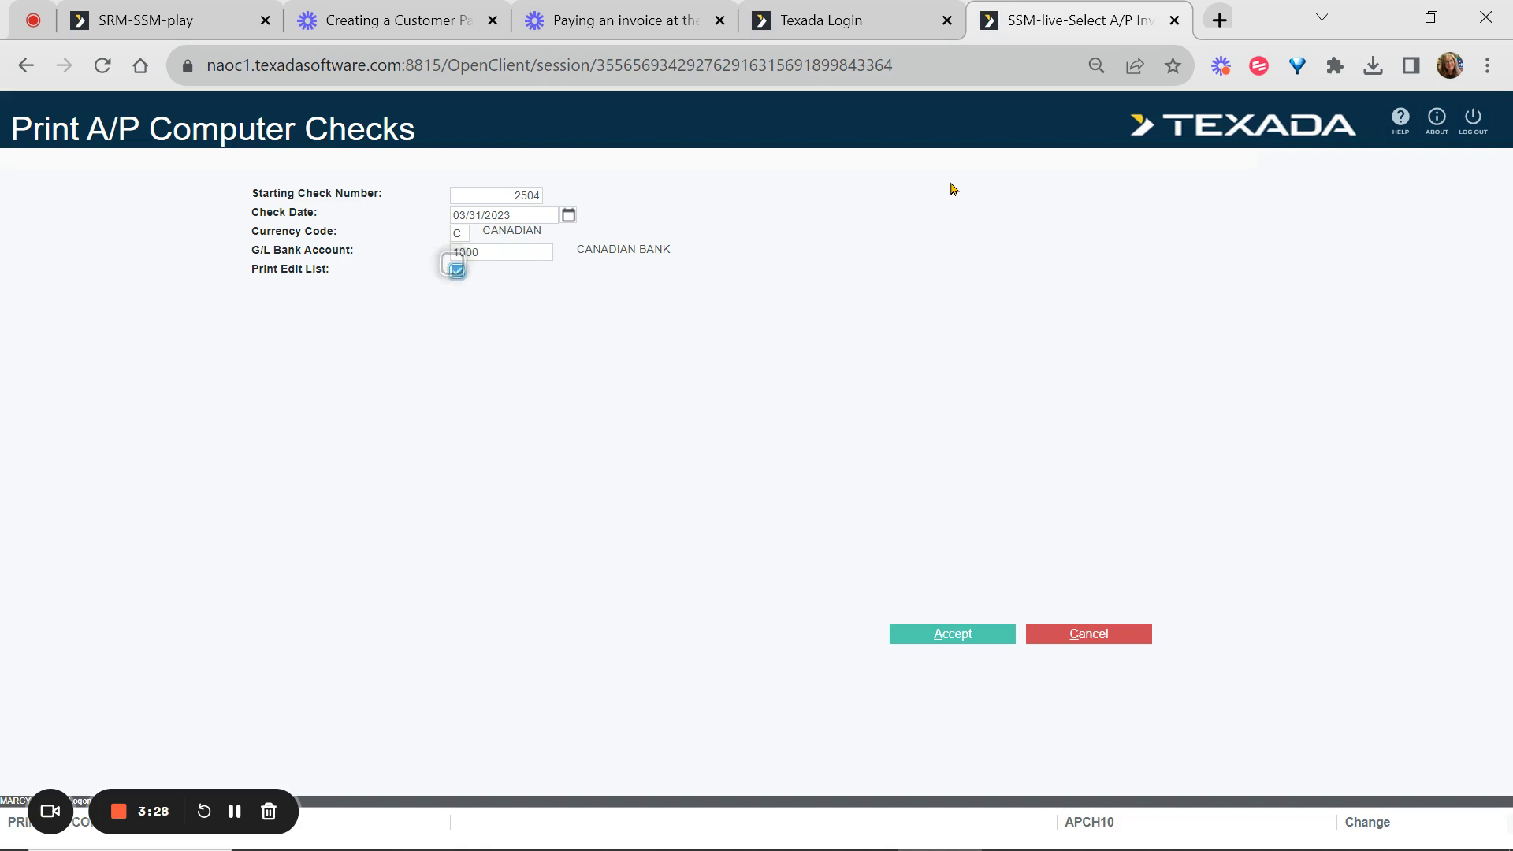
{"action": "key", "text": "Return"}
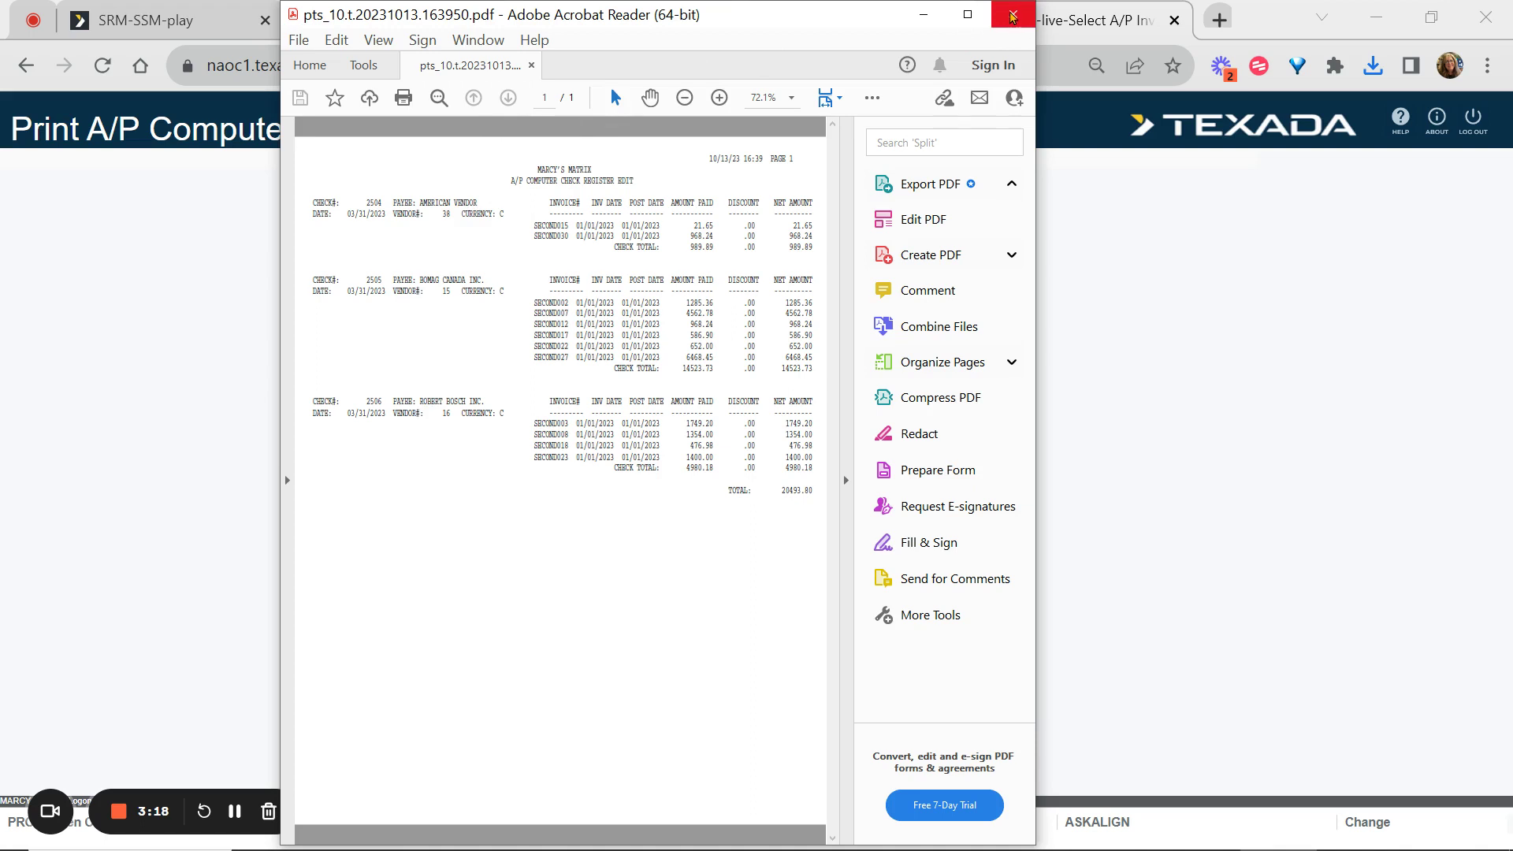
Close the check register edit report and accept Print Checks on the Confirmation Screen
{"action": "left_click", "coordinate": [1013, 16]}
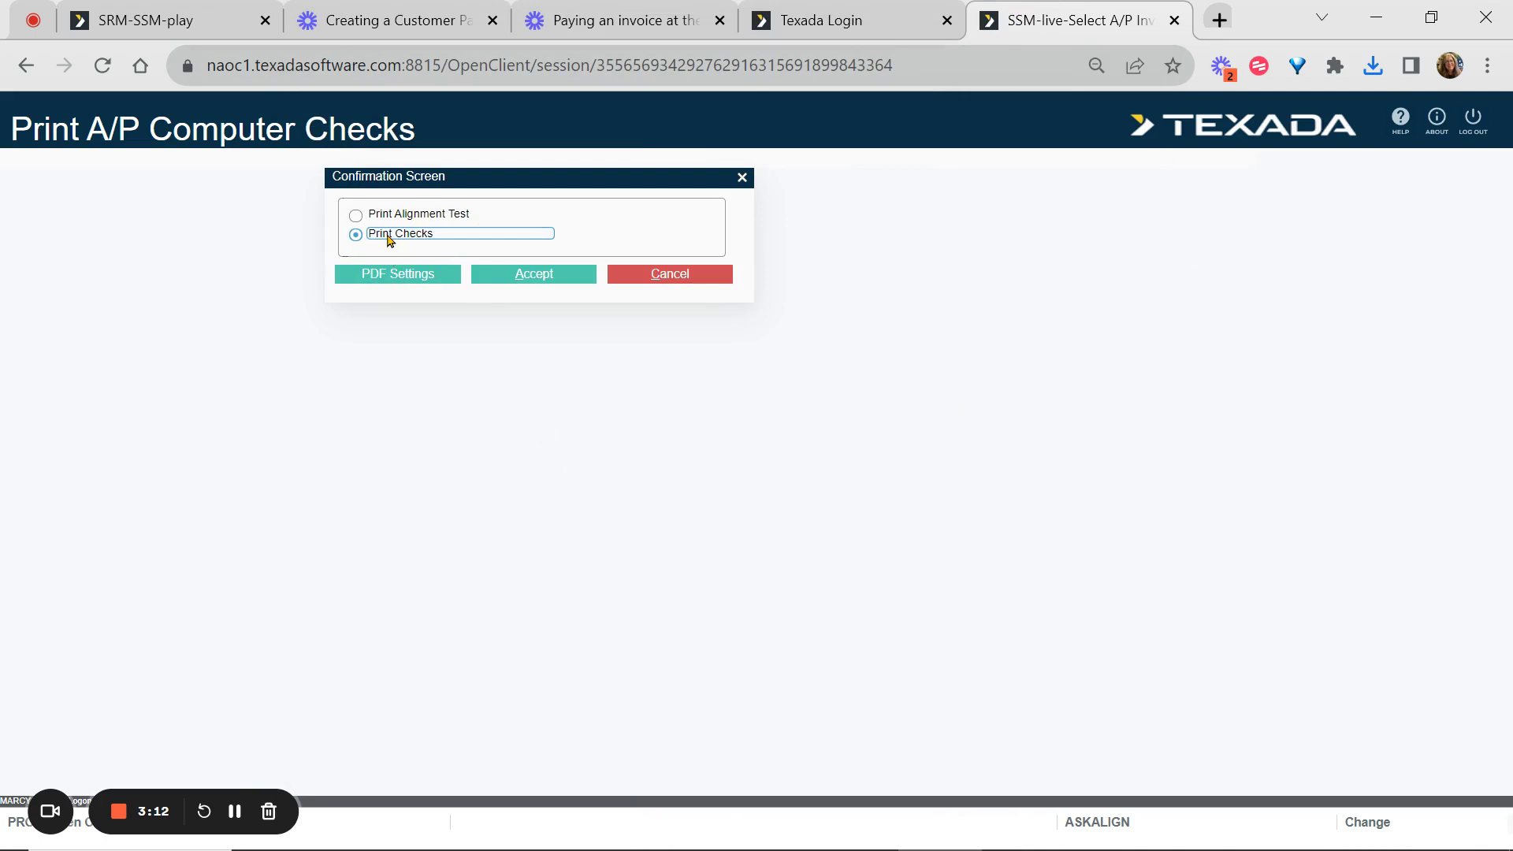
{"action": "left_click", "coordinate": [549, 280]}
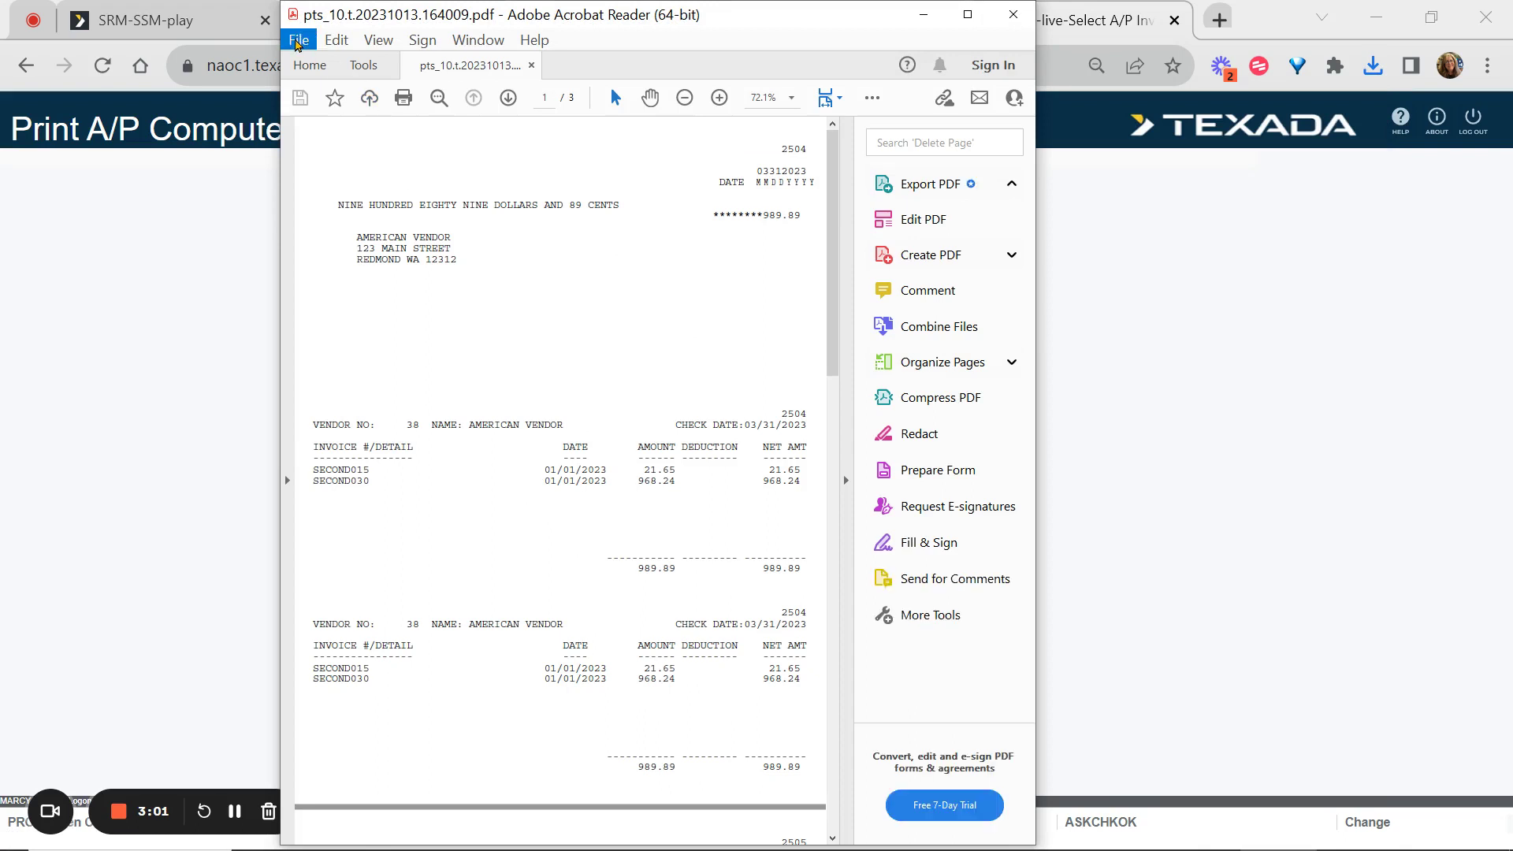
Close the three-page printed checks PDF in Acrobat Reader
{"action": "left_click", "coordinate": [298, 41]}
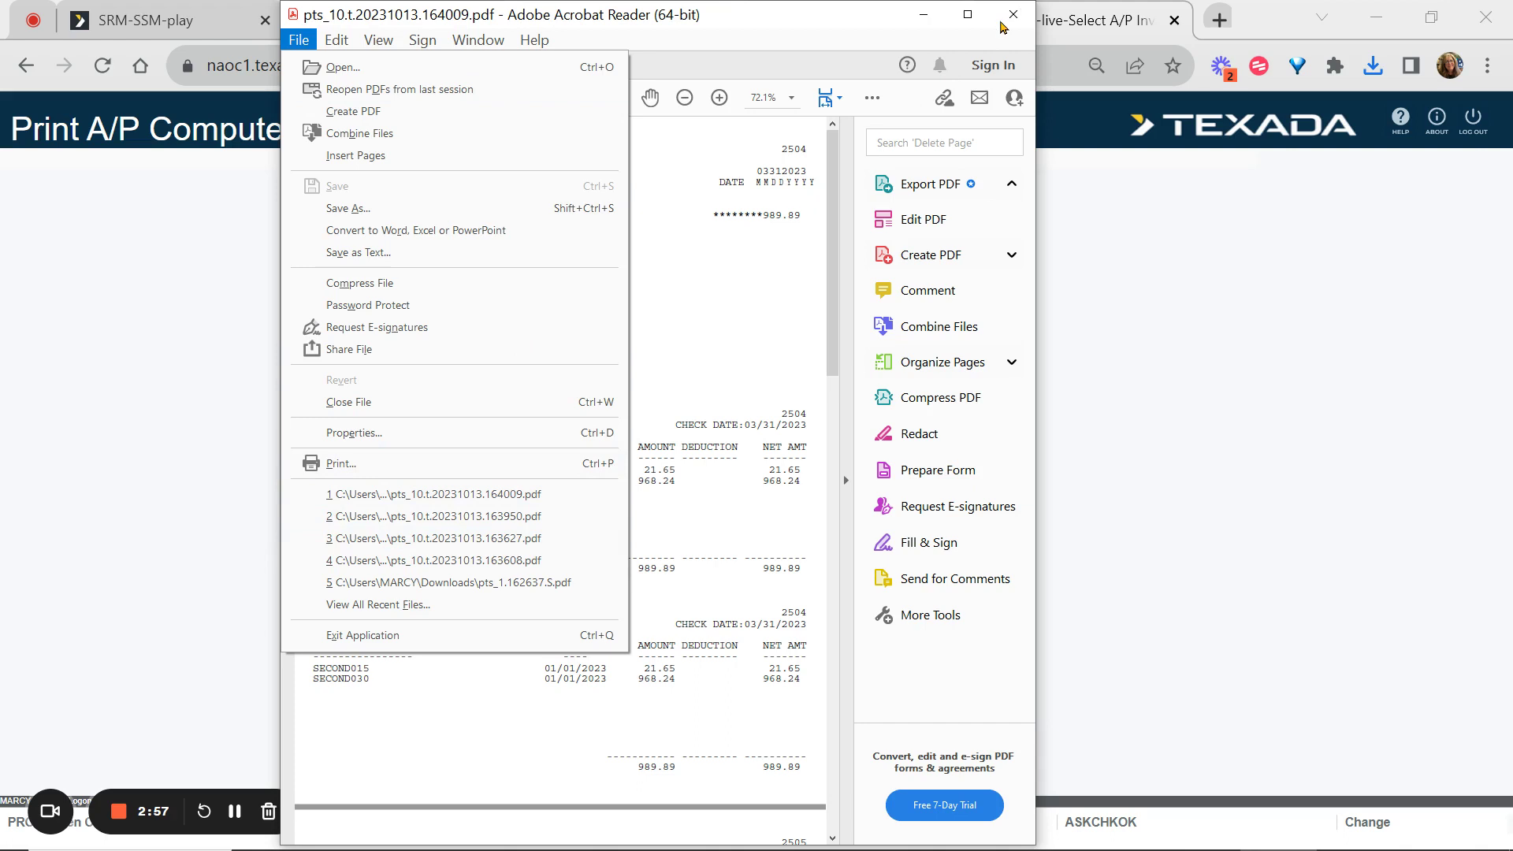
{"action": "left_click", "coordinate": [765, 319]}
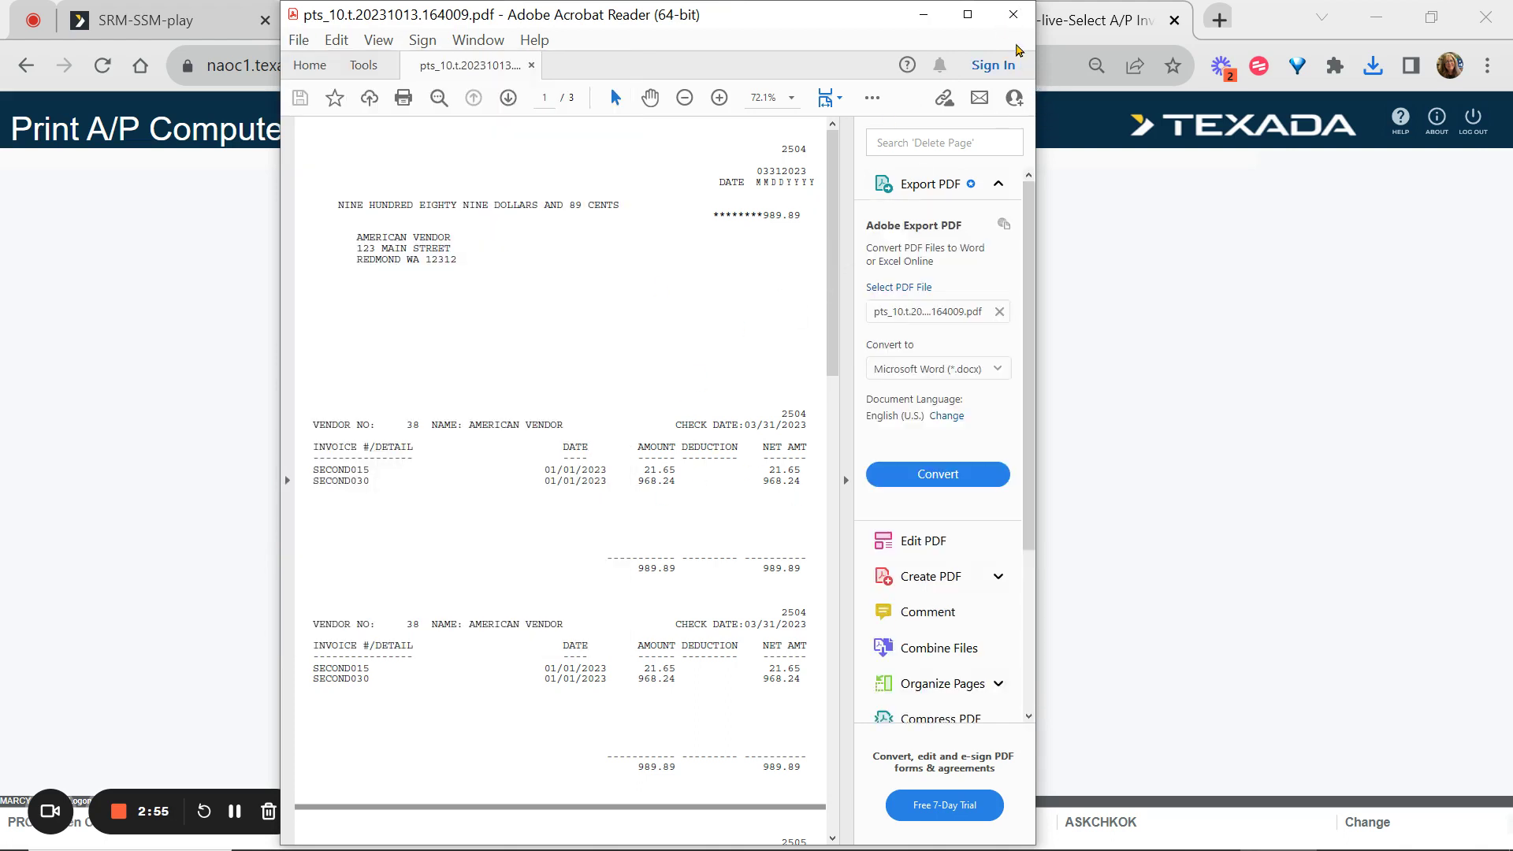
{"action": "left_click", "coordinate": [1013, 16]}
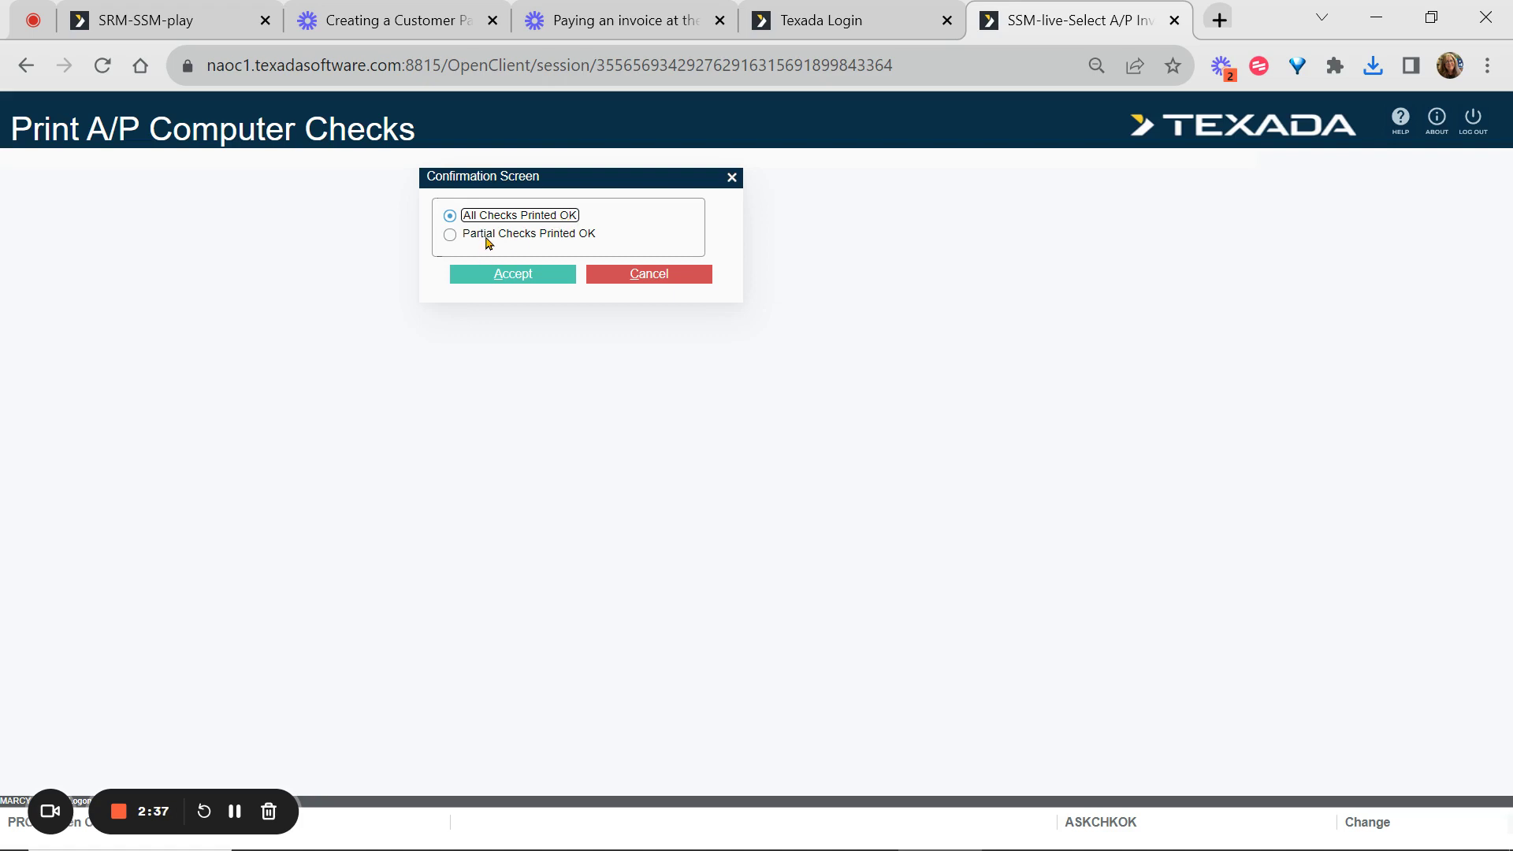
Report a partial print, marking check 2504 for American Vendor as not printed
{"action": "left_click", "coordinate": [486, 237]}
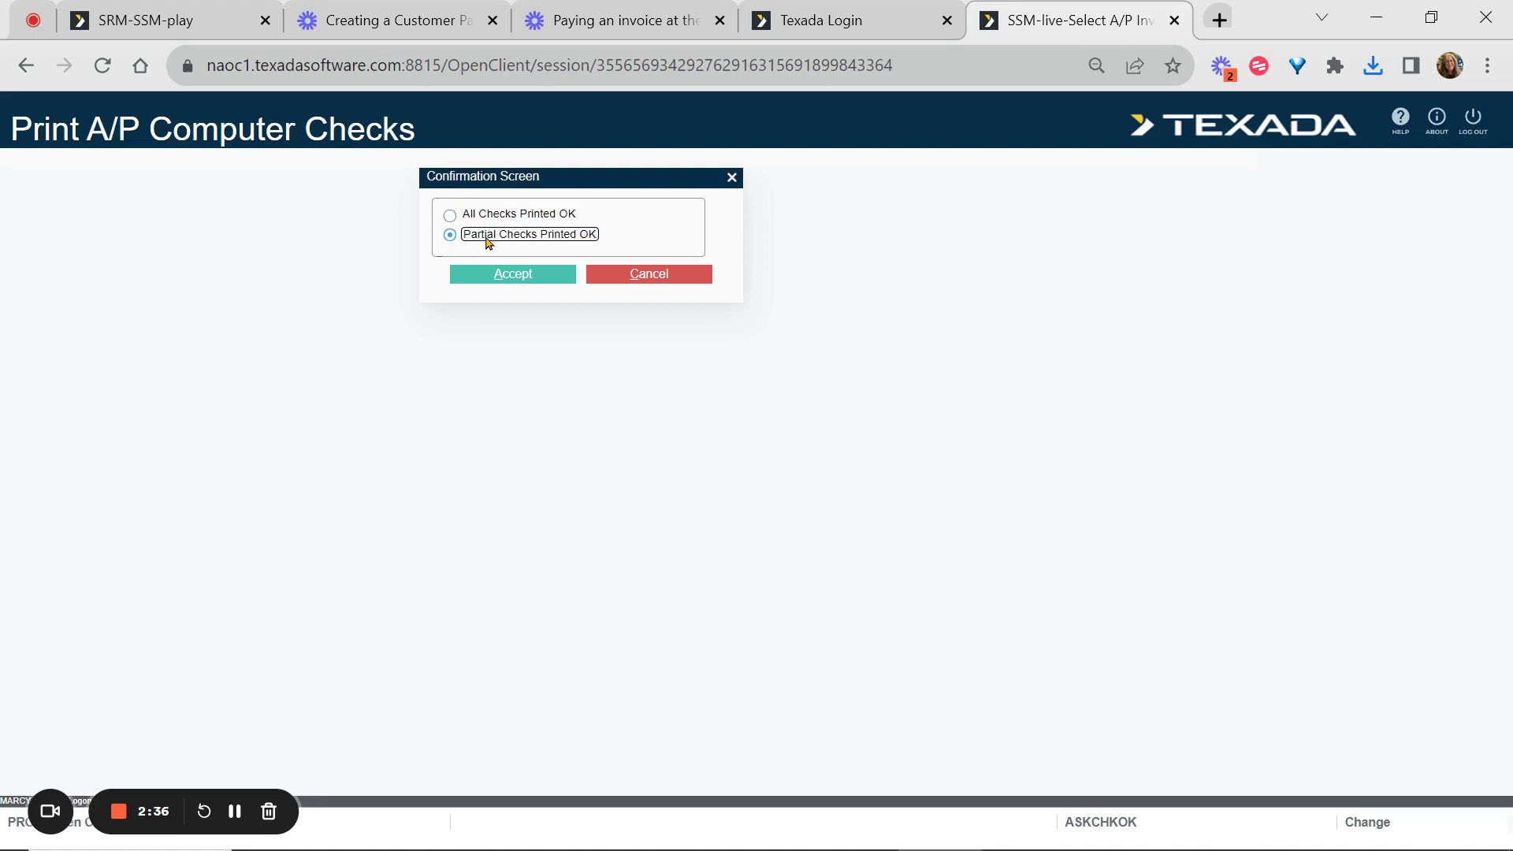
{"action": "left_click", "coordinate": [520, 275]}
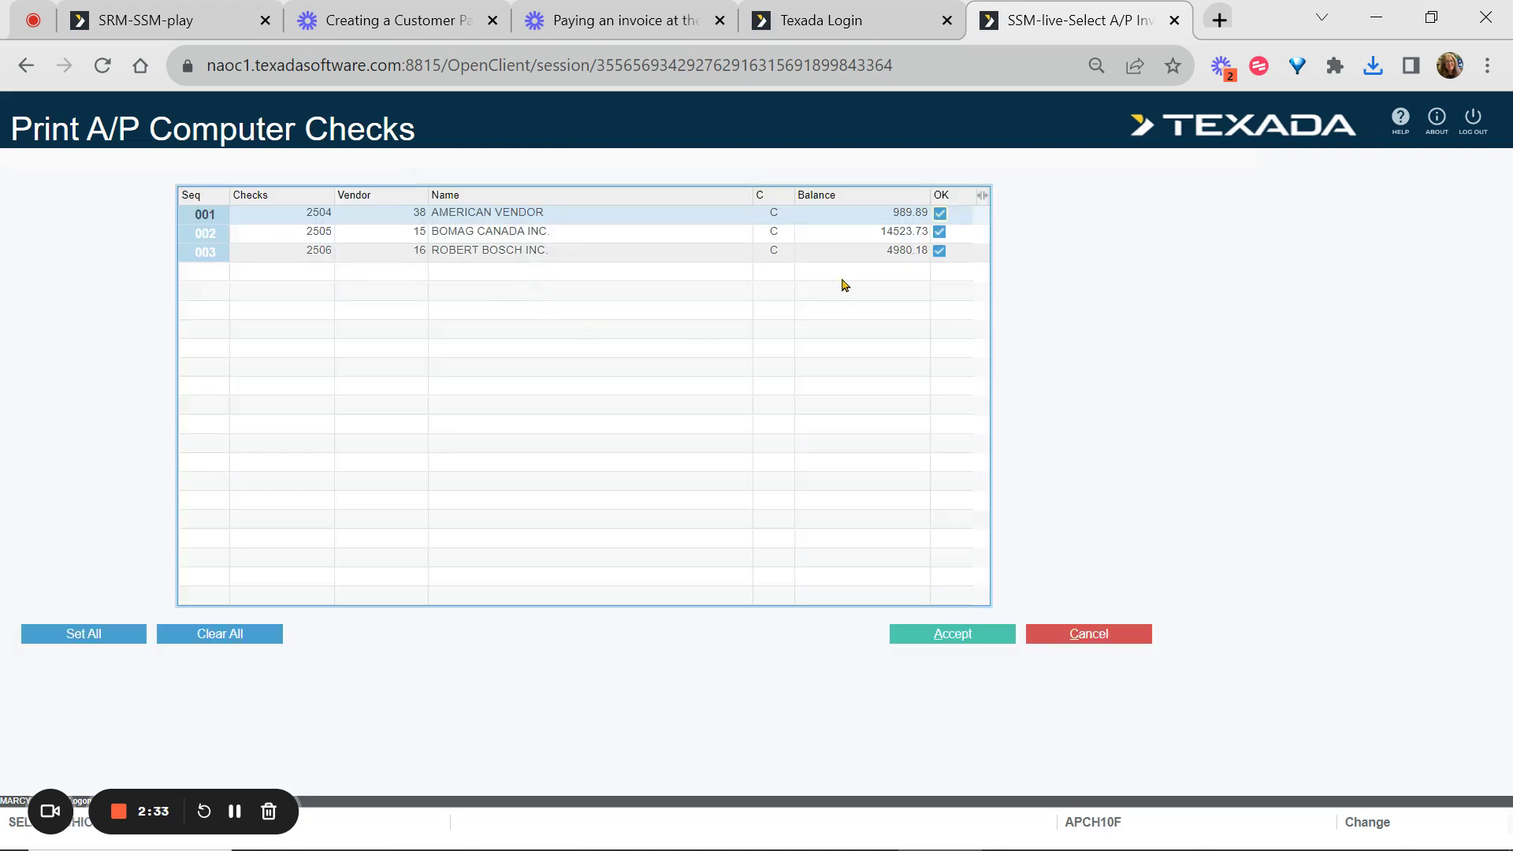
{"action": "left_click", "coordinate": [940, 213]}
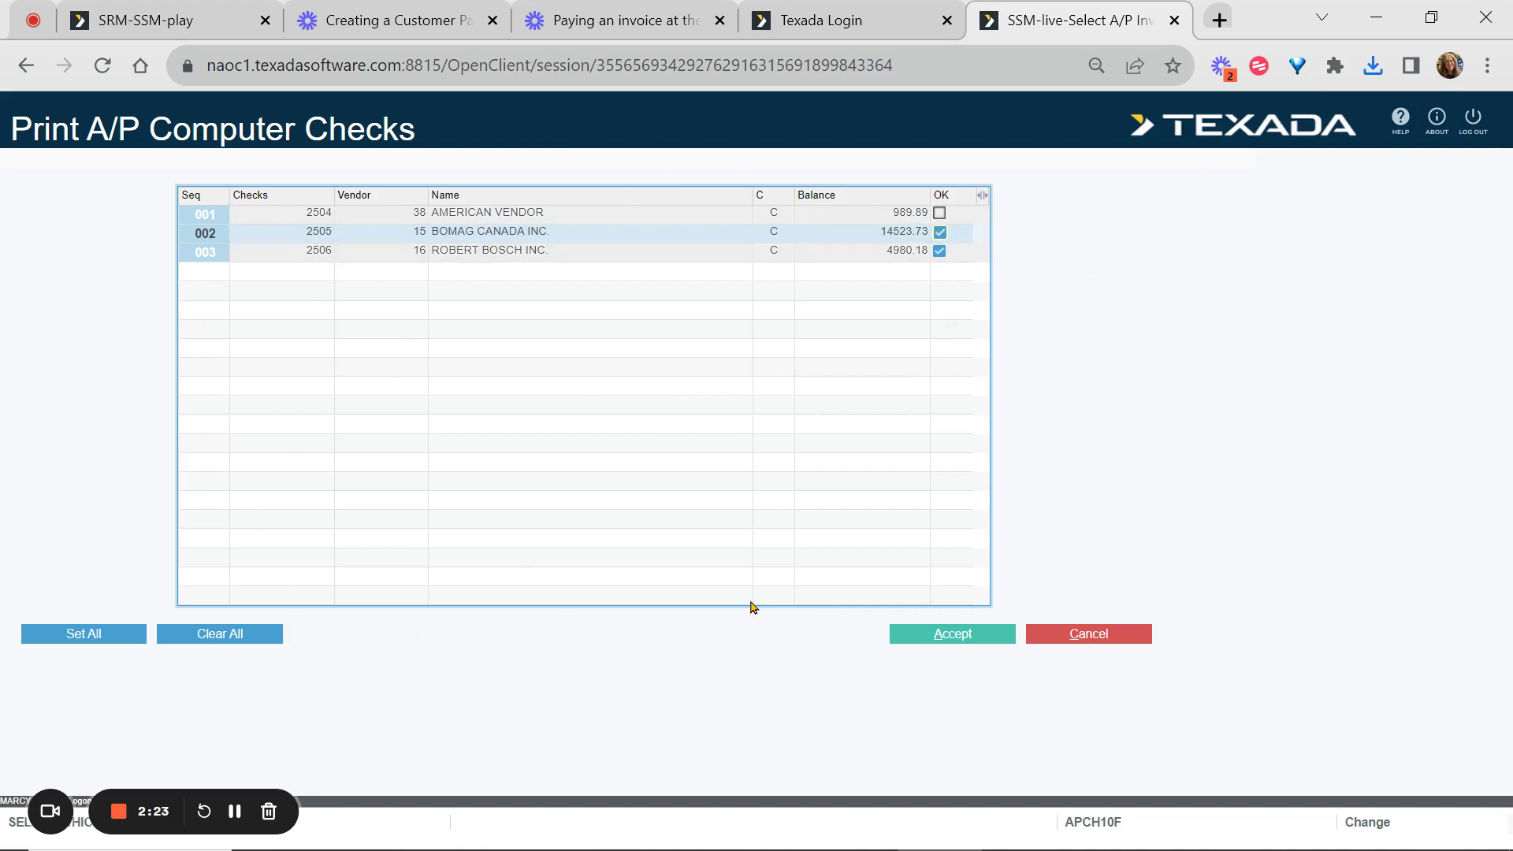
{"action": "left_click", "coordinate": [961, 646]}
Process the selection so checks 2505 and 2506 are recorded as printed
{"action": "left_click", "coordinate": [967, 641]}
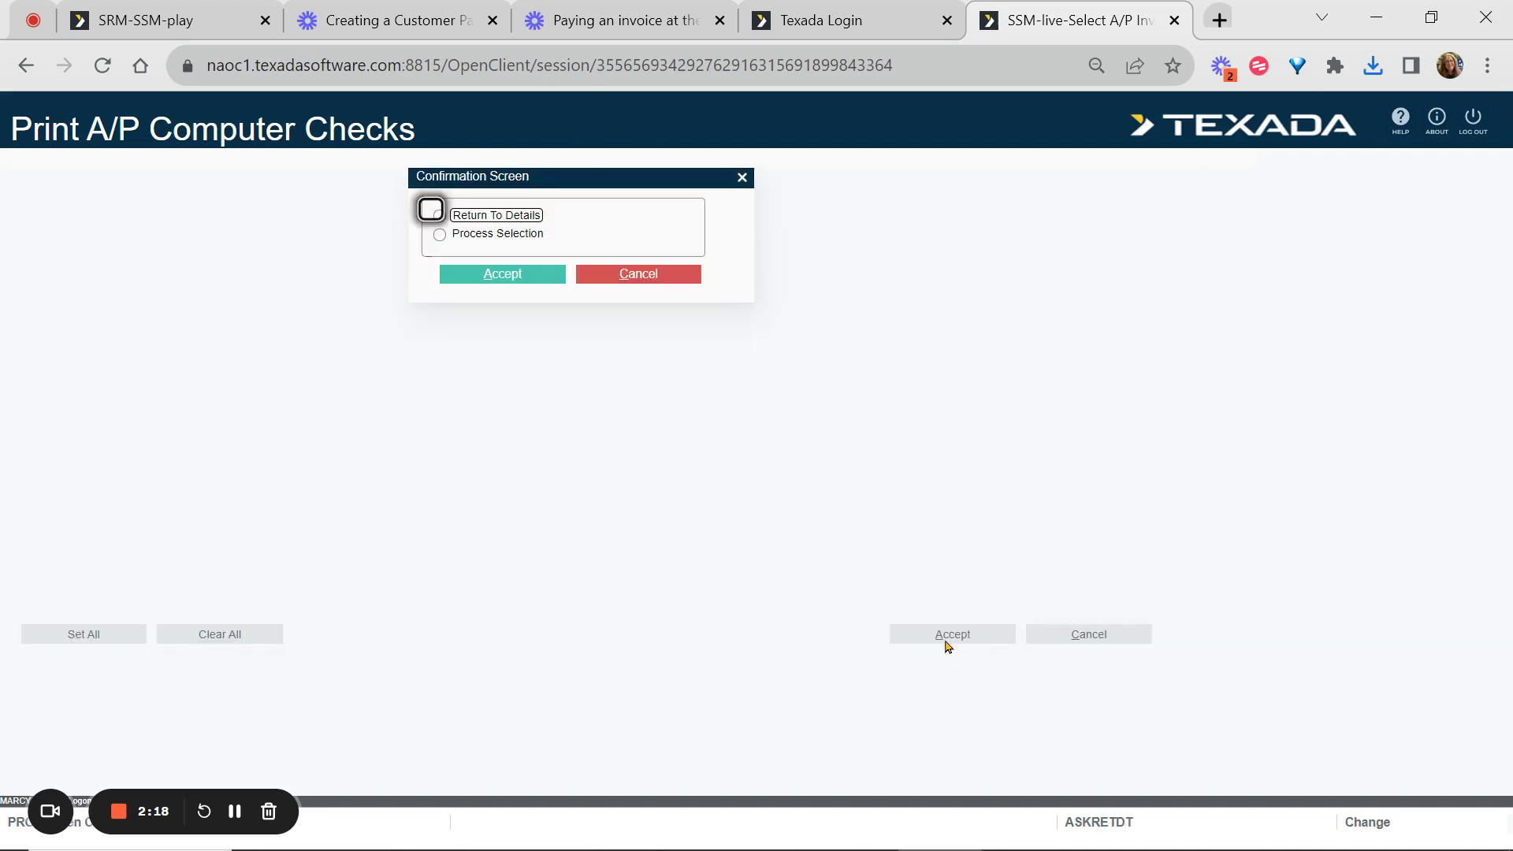
{"action": "left_click", "coordinate": [499, 235]}
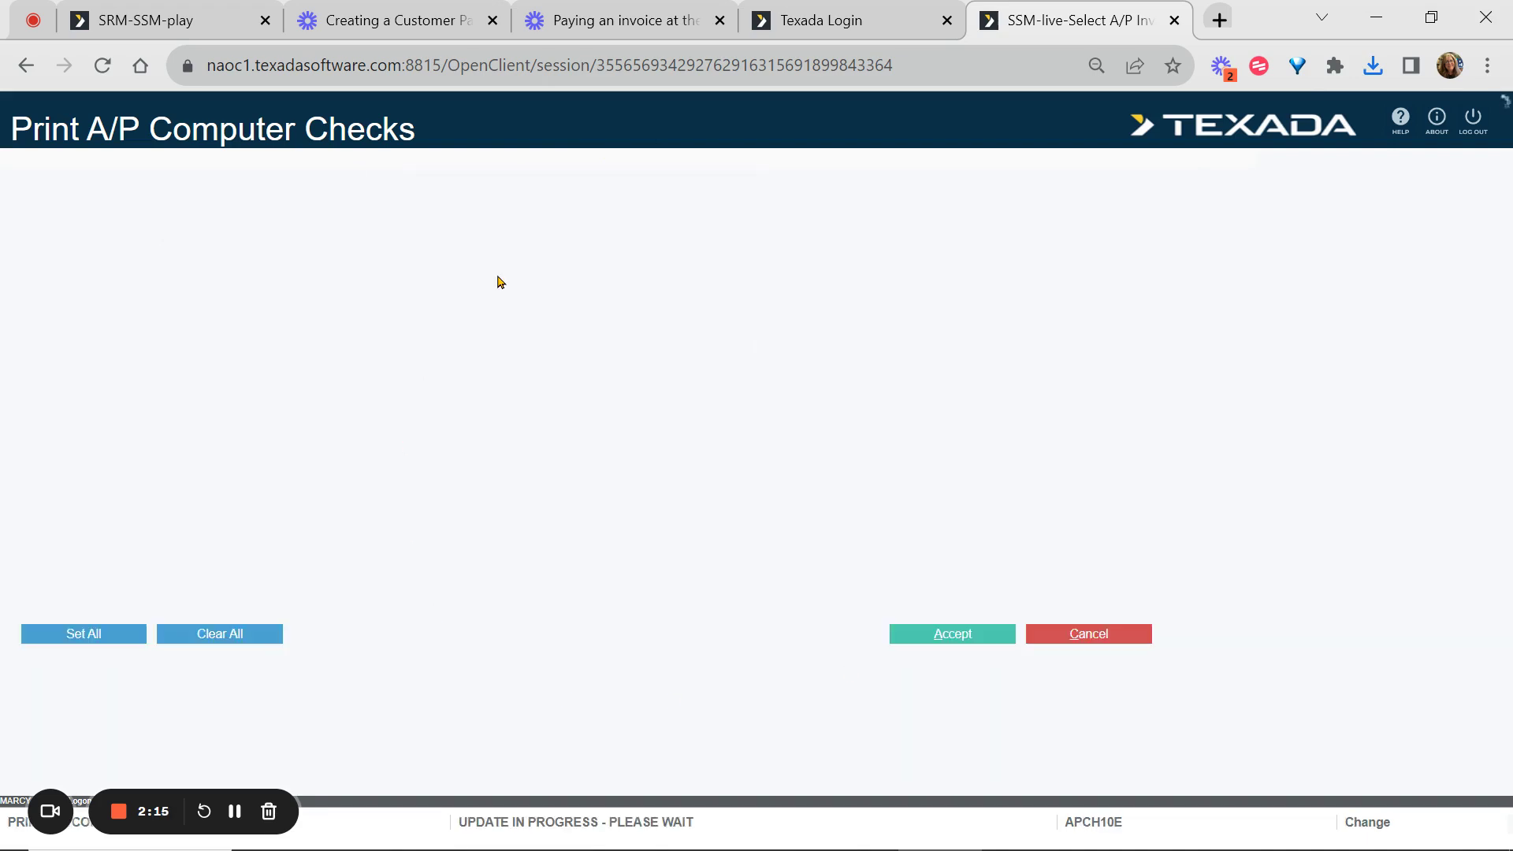
{"action": "left_click", "coordinate": [500, 276]}
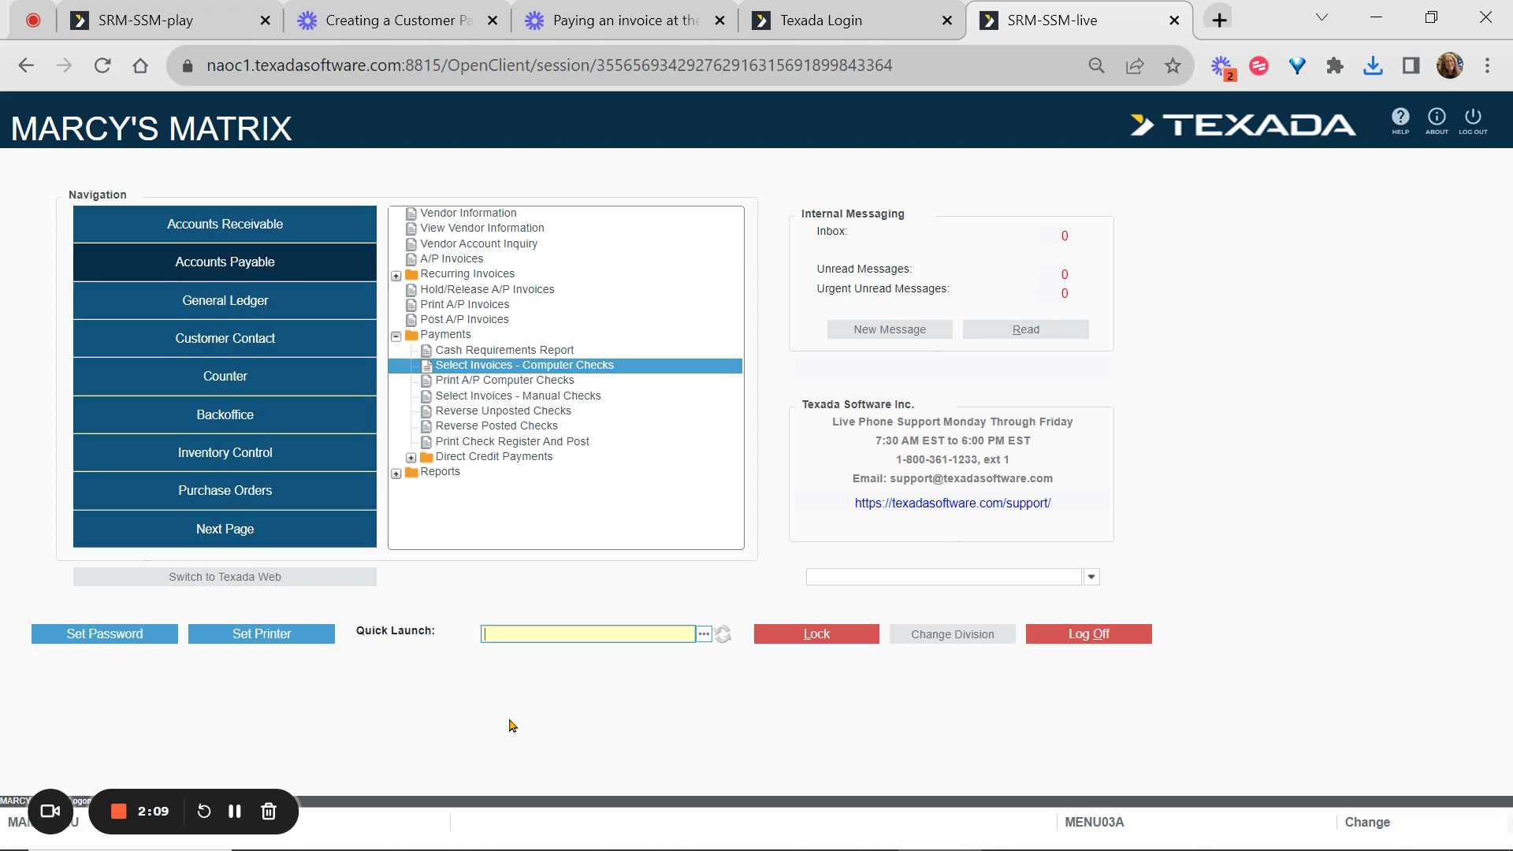
Print the check register for all currencies and close the 95,389.51 report
{"action": "double_click", "coordinate": [502, 443]}
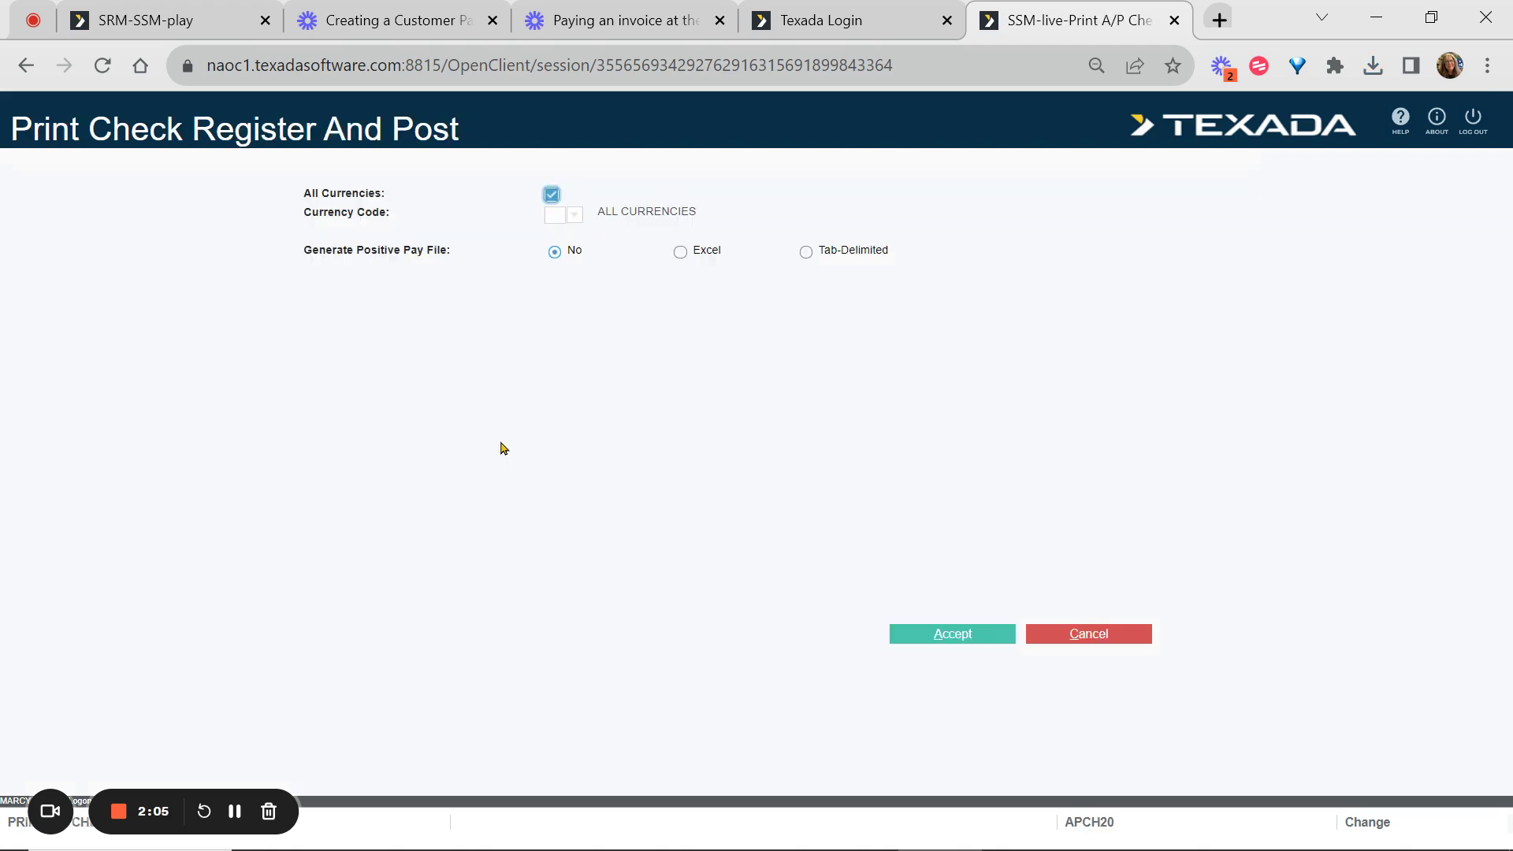
{"action": "left_click", "coordinate": [966, 638]}
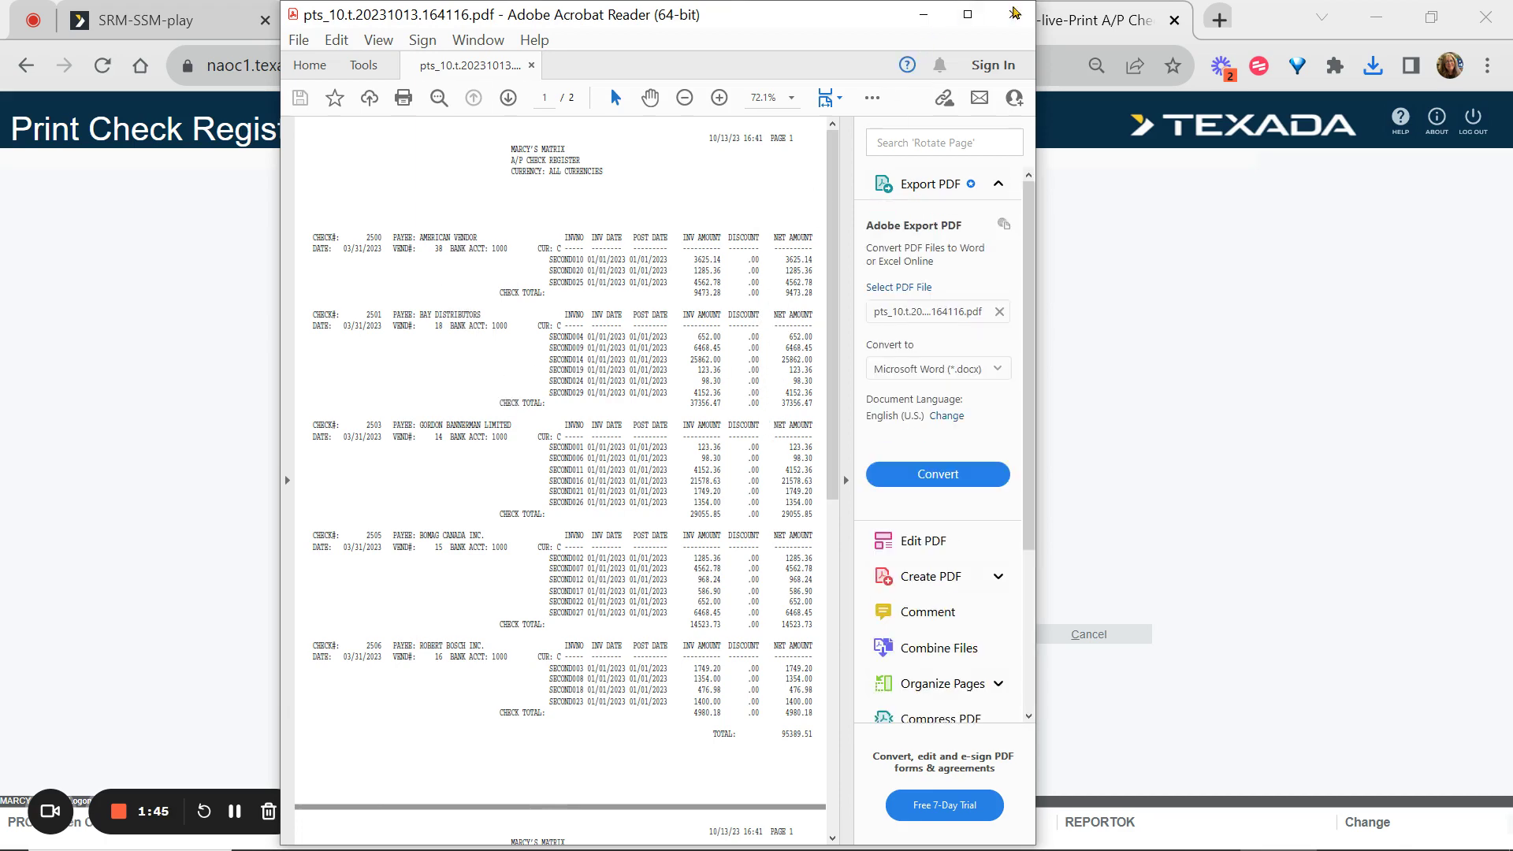
{"action": "left_click", "coordinate": [1011, 14]}
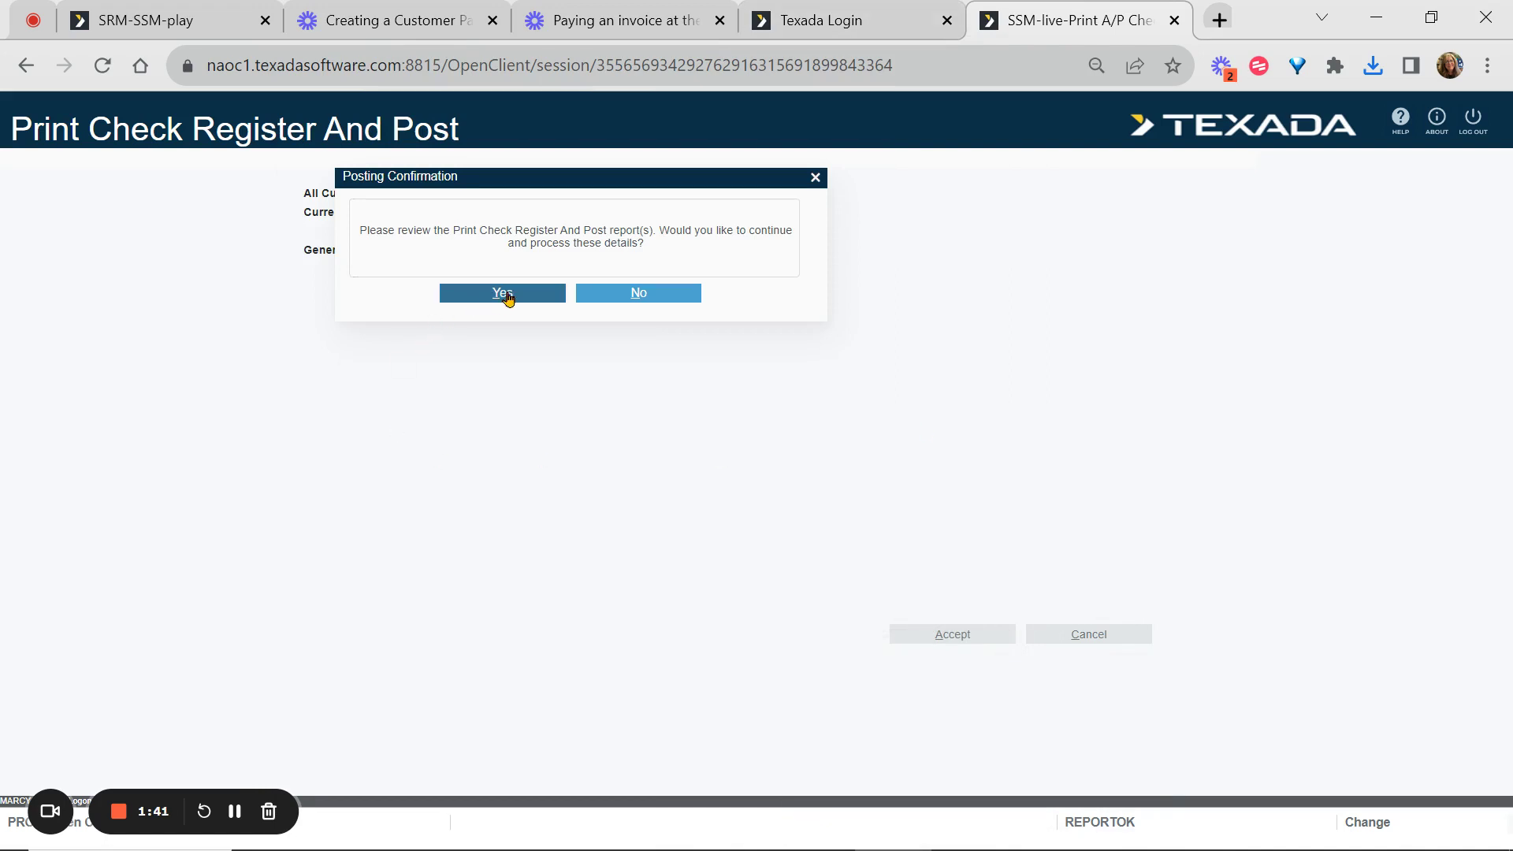
Answer Yes to the Posting Confirmation to post the check register
{"action": "left_click", "coordinate": [508, 296]}
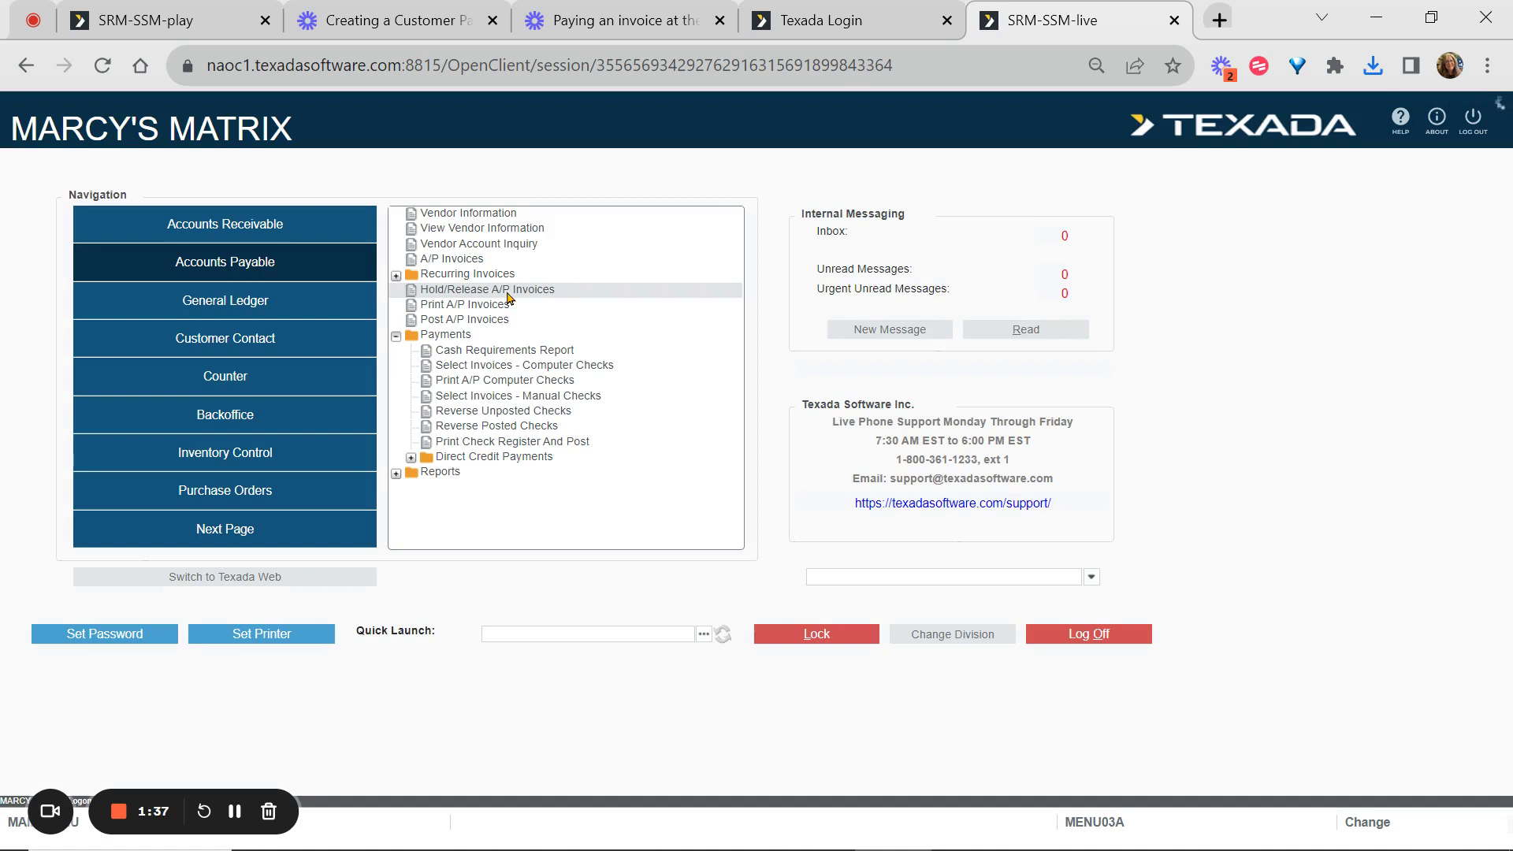